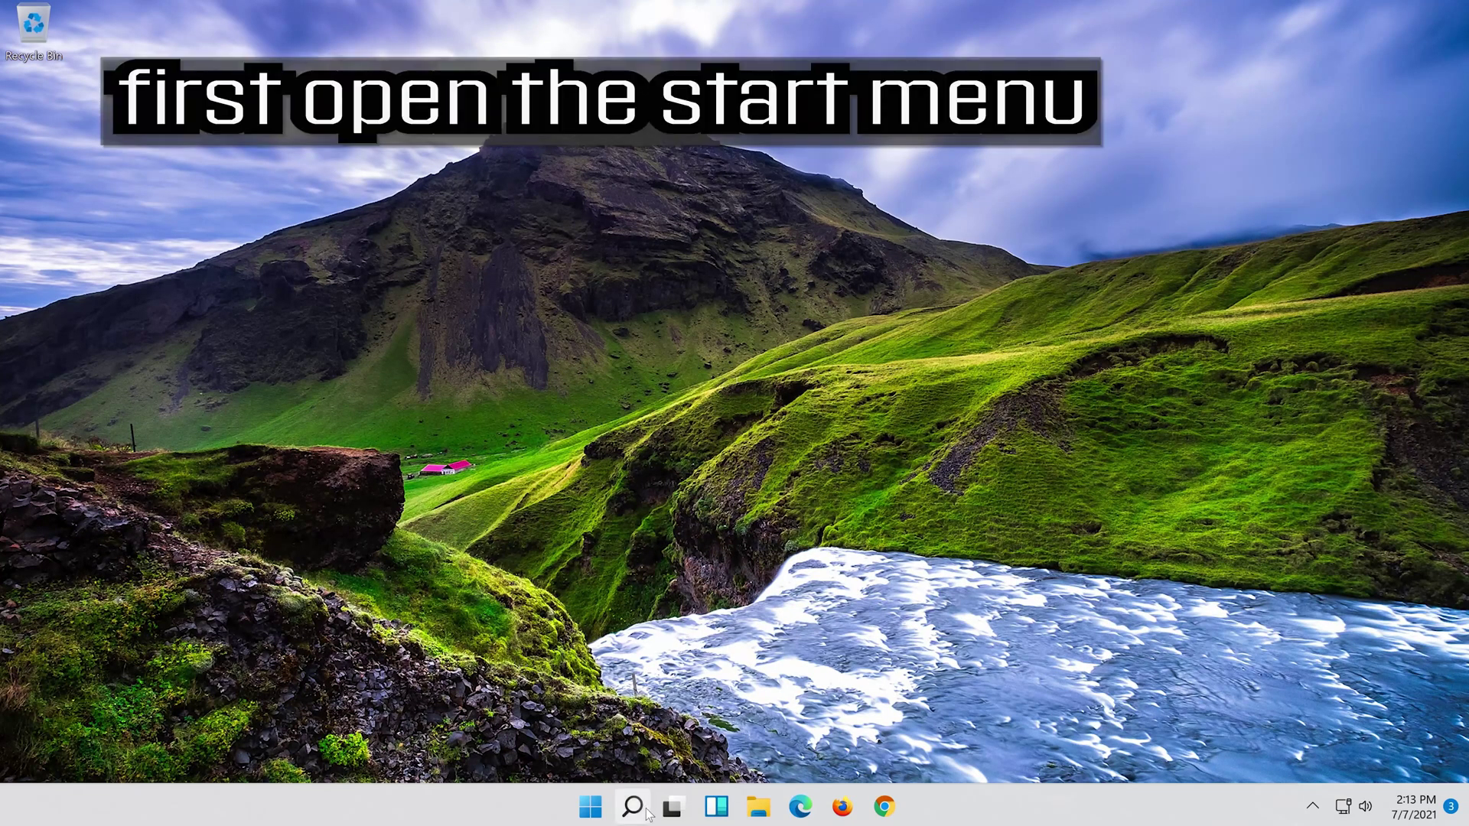
# Search Windows for 'settings' and launch the Settings app from Best match.
pyautogui.click(647, 813)
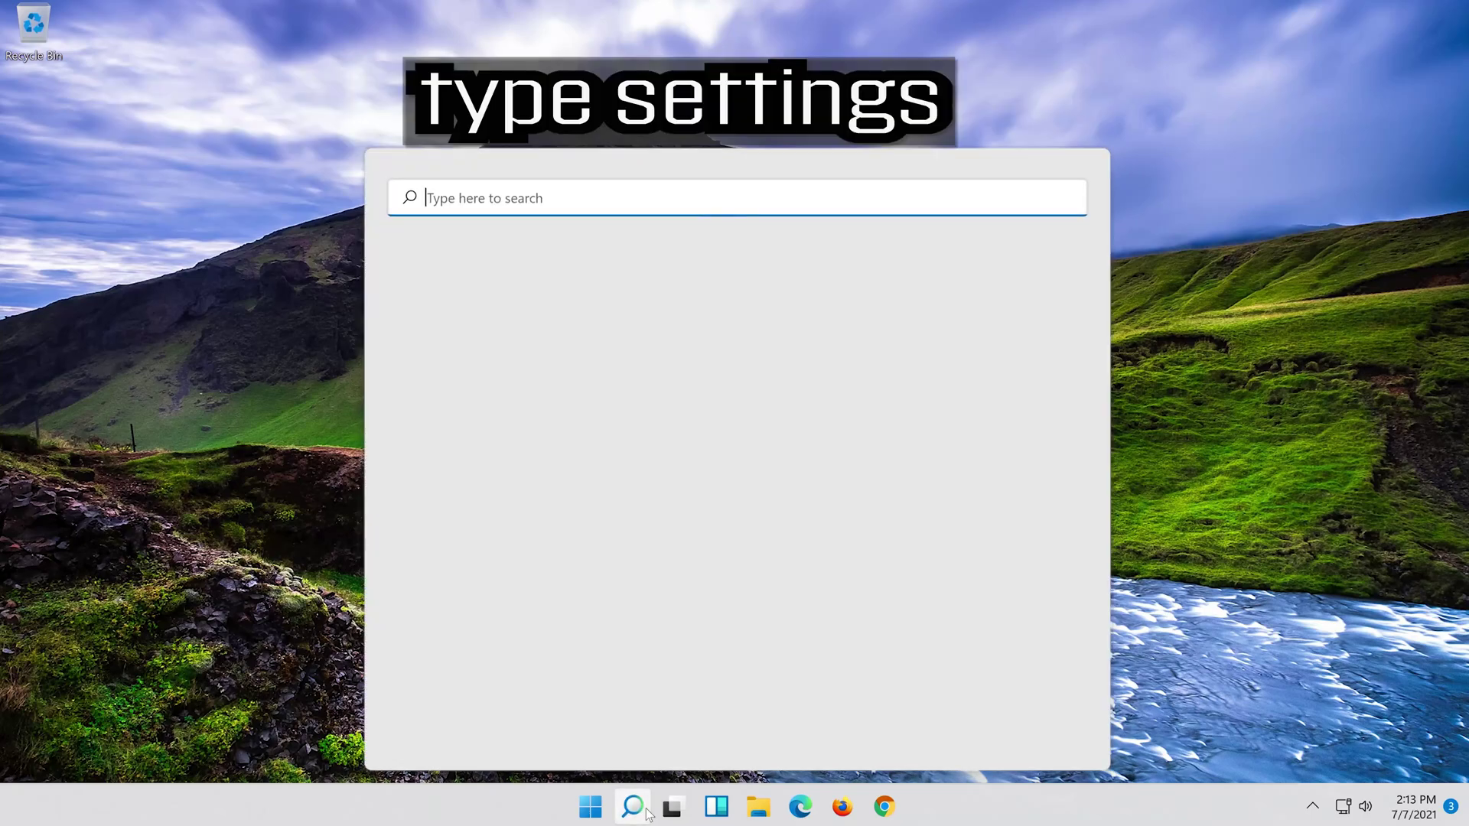
pyautogui.write('settings')
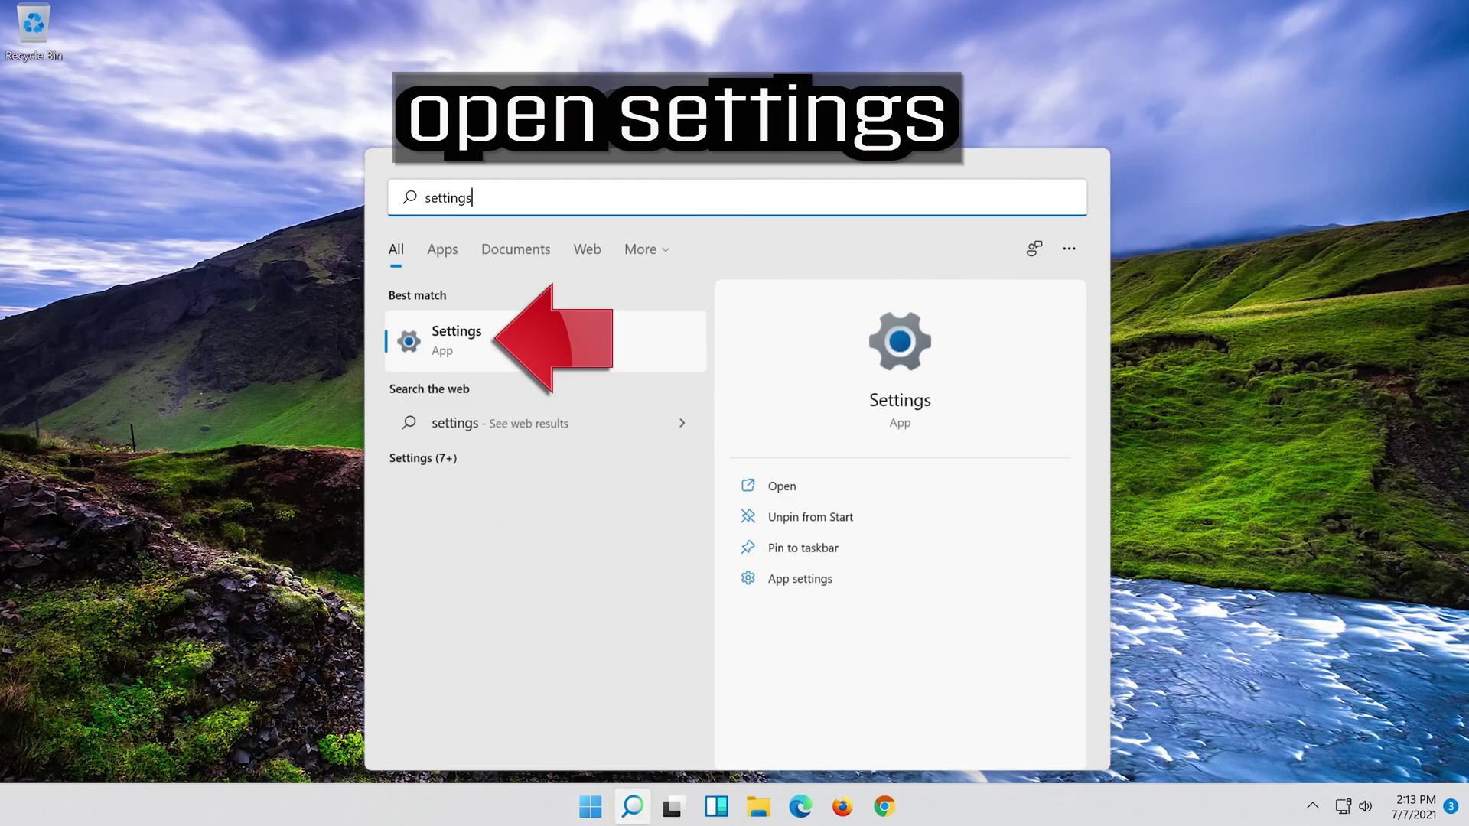
pyautogui.click(525, 351)
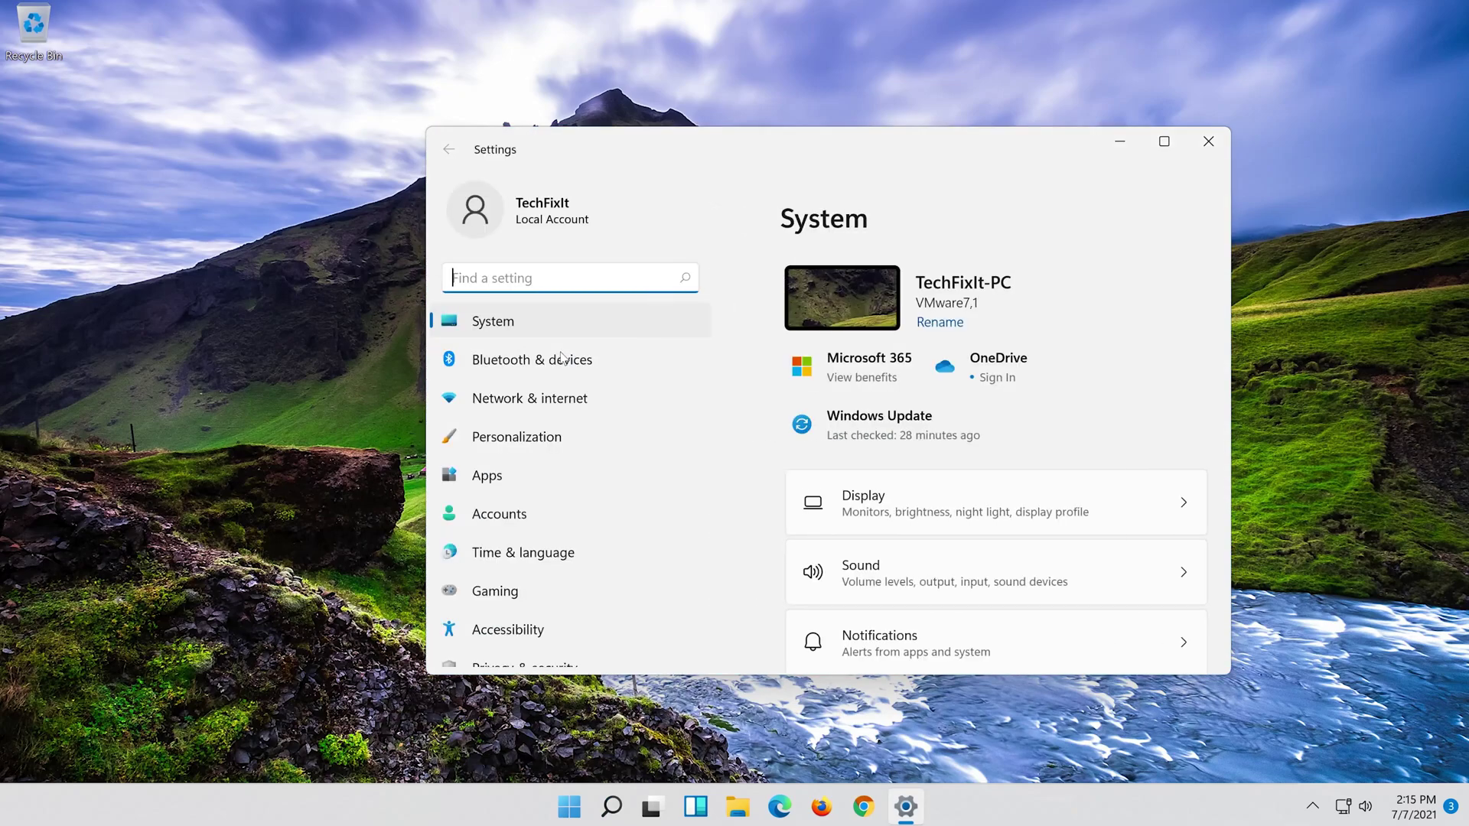
# Go to Network & internet > Advanced network settings and scroll down to More settings.
pyautogui.click(567, 399)
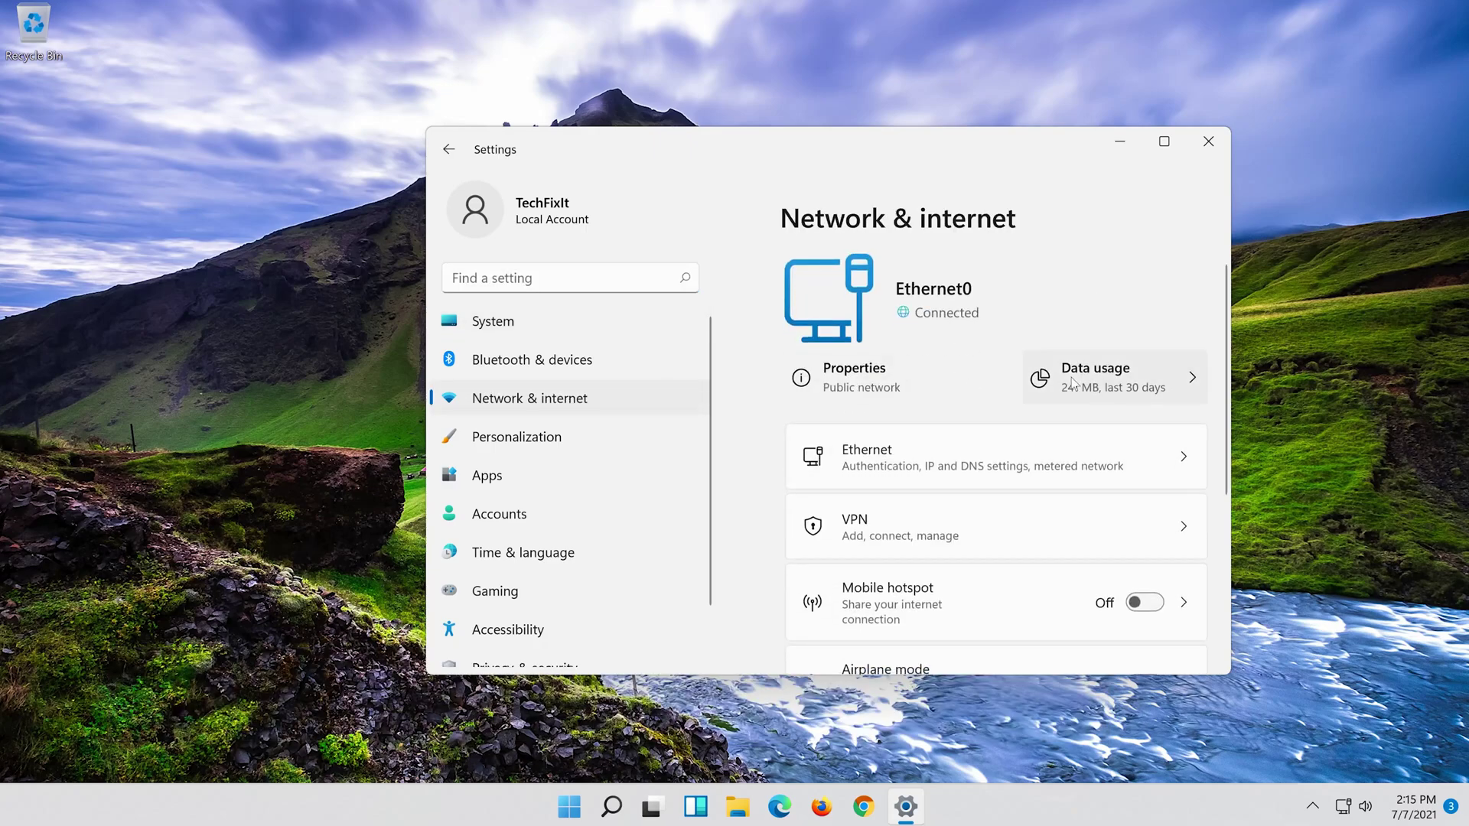
pyautogui.scroll(-4, 1053, 379)
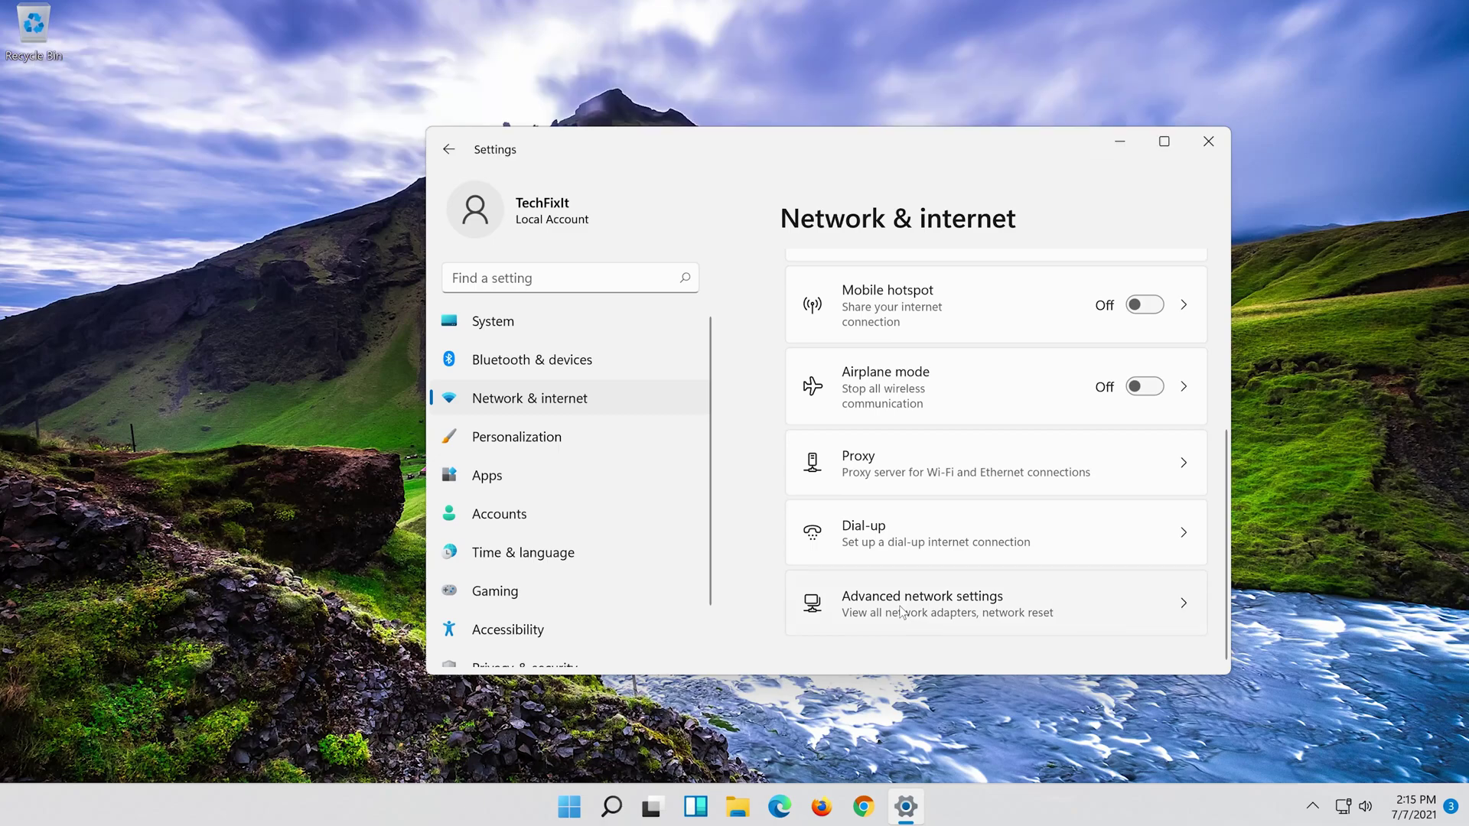
pyautogui.click(901, 612)
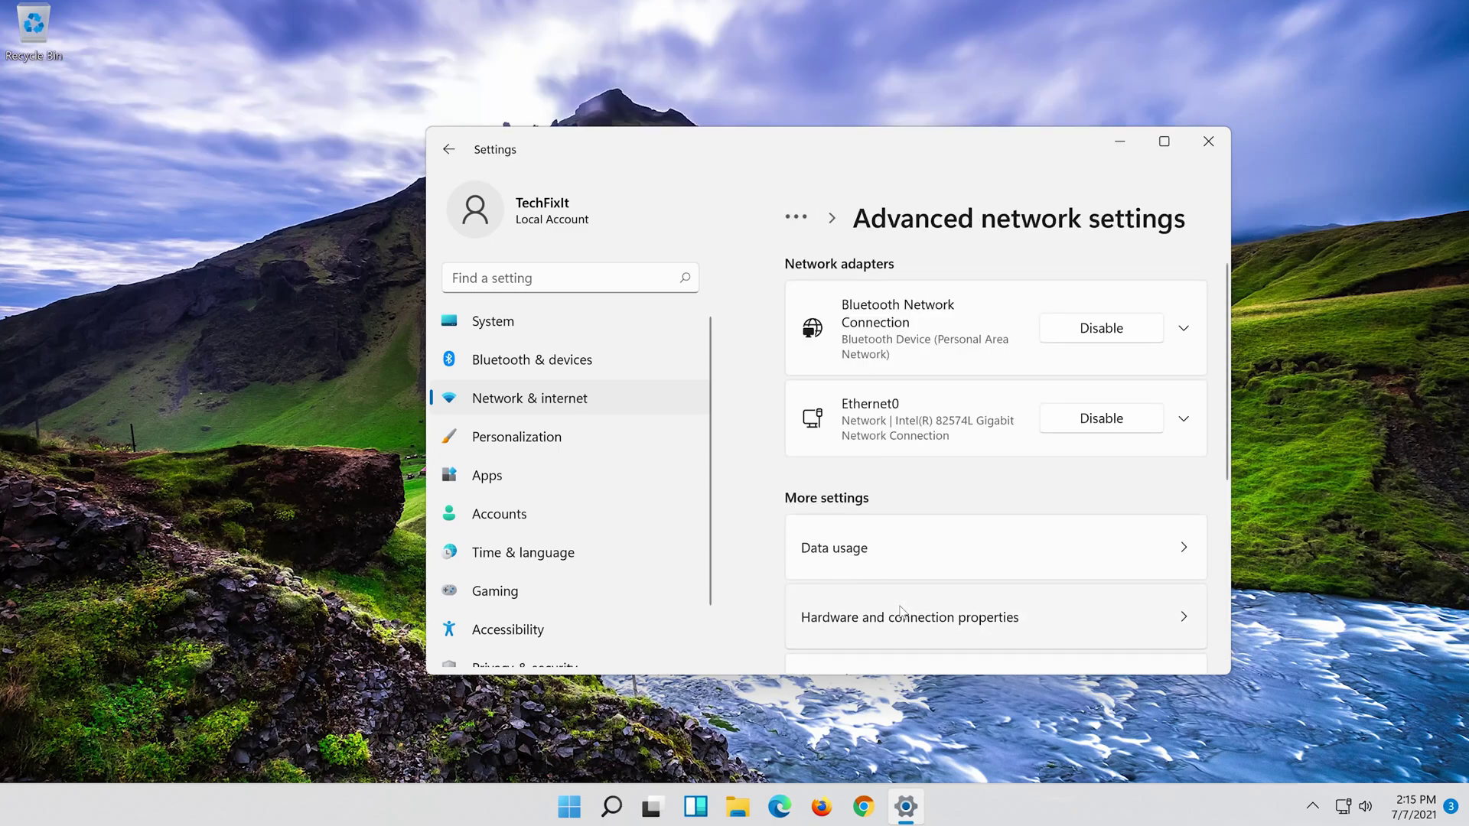
pyautogui.scroll(-3, 901, 612)
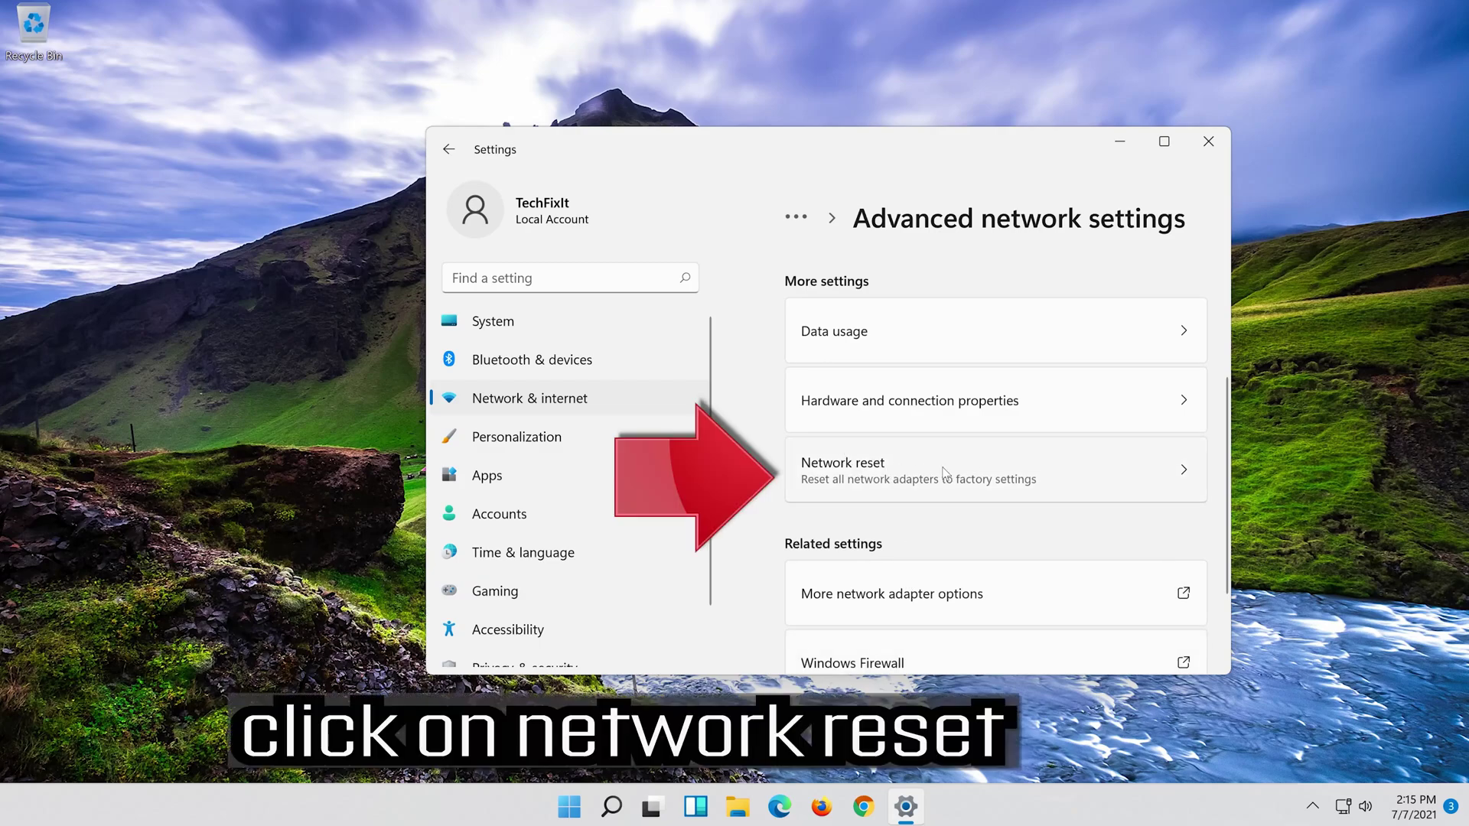
# Run Network reset with Reset now, confirm Yes, and close the 5-minute sign-out notice.
pyautogui.click(1001, 465)
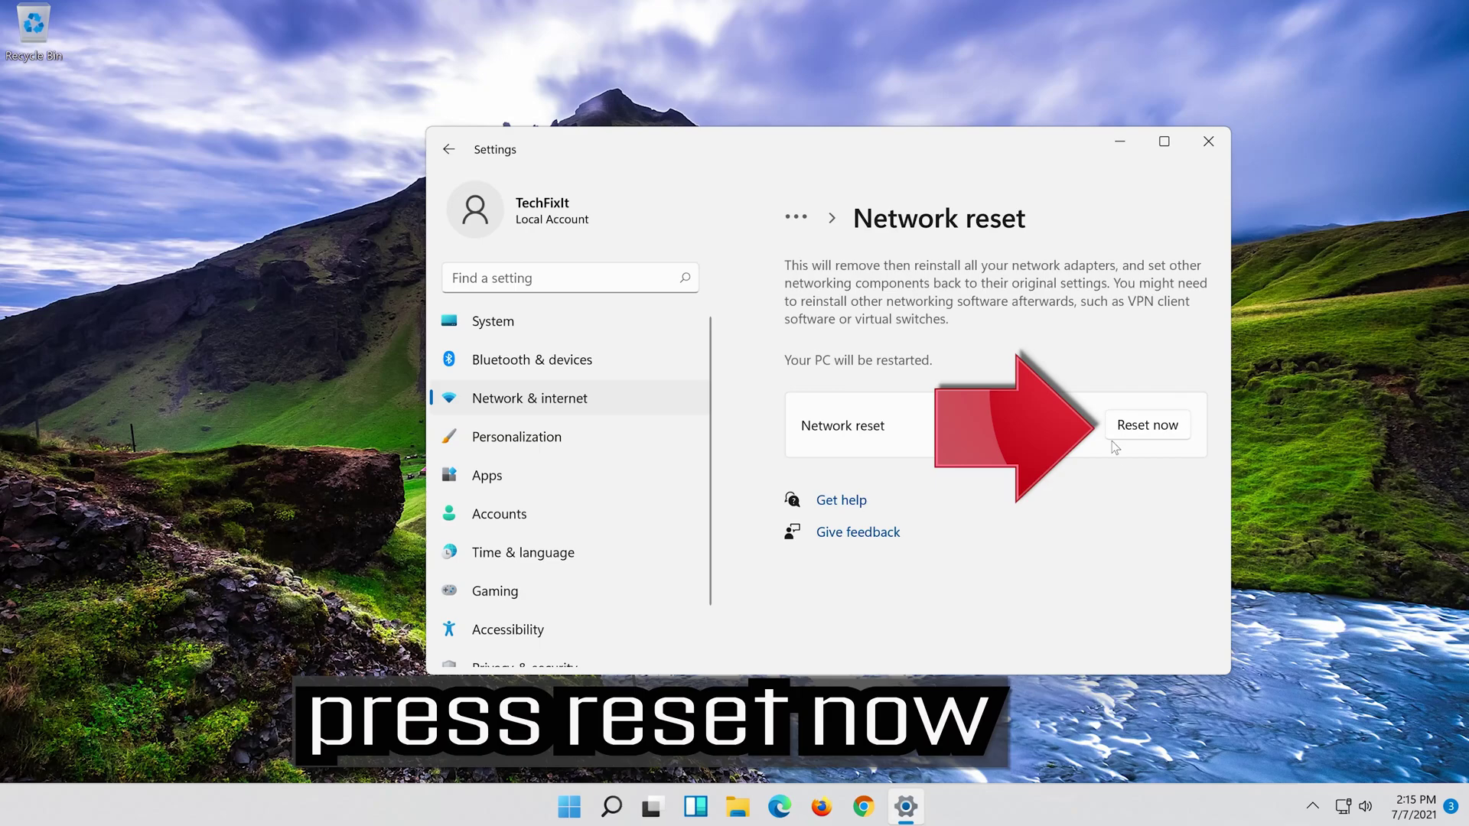
pyautogui.click(1155, 421)
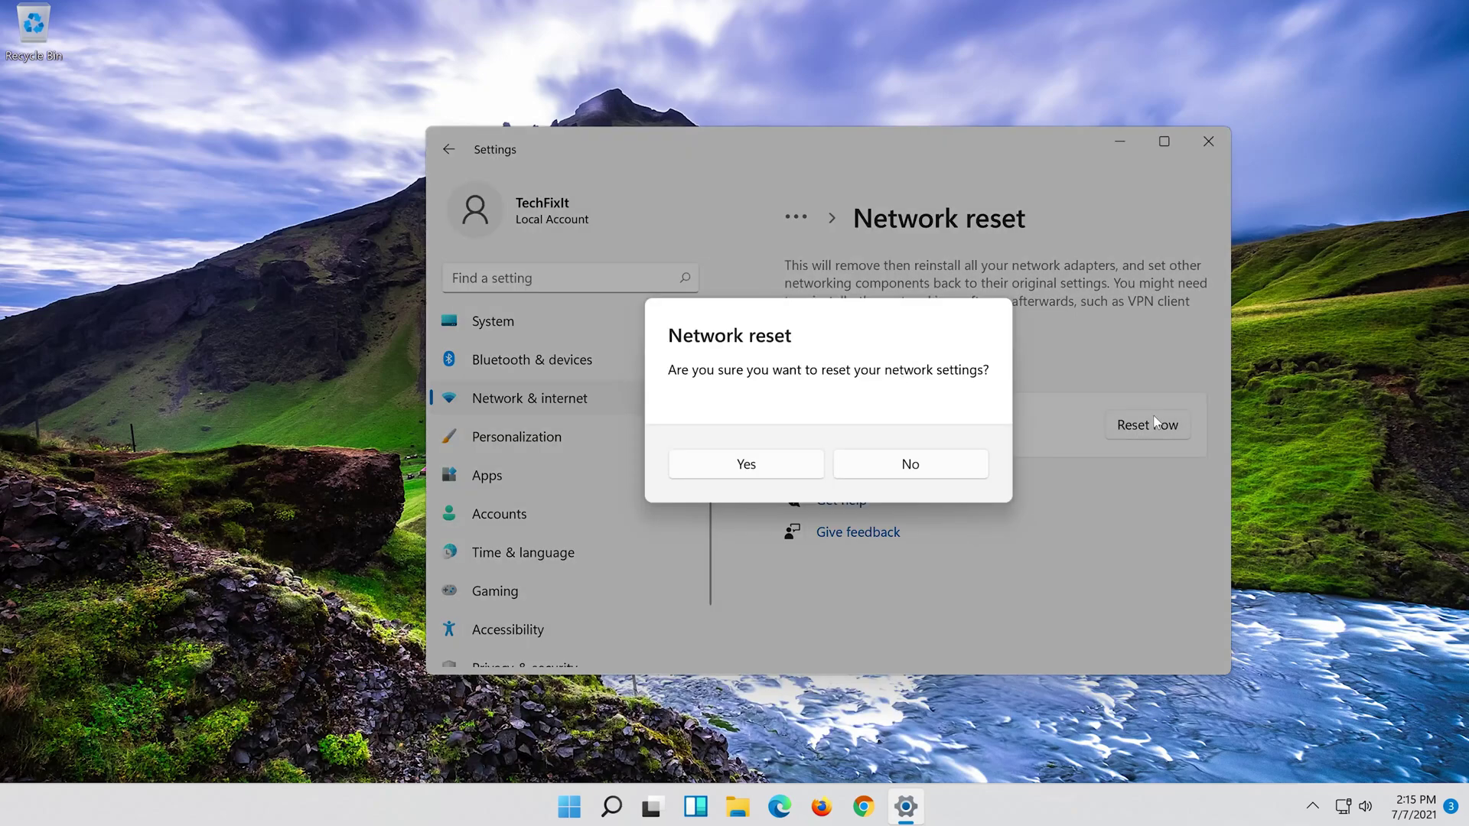
pyautogui.click(761, 467)
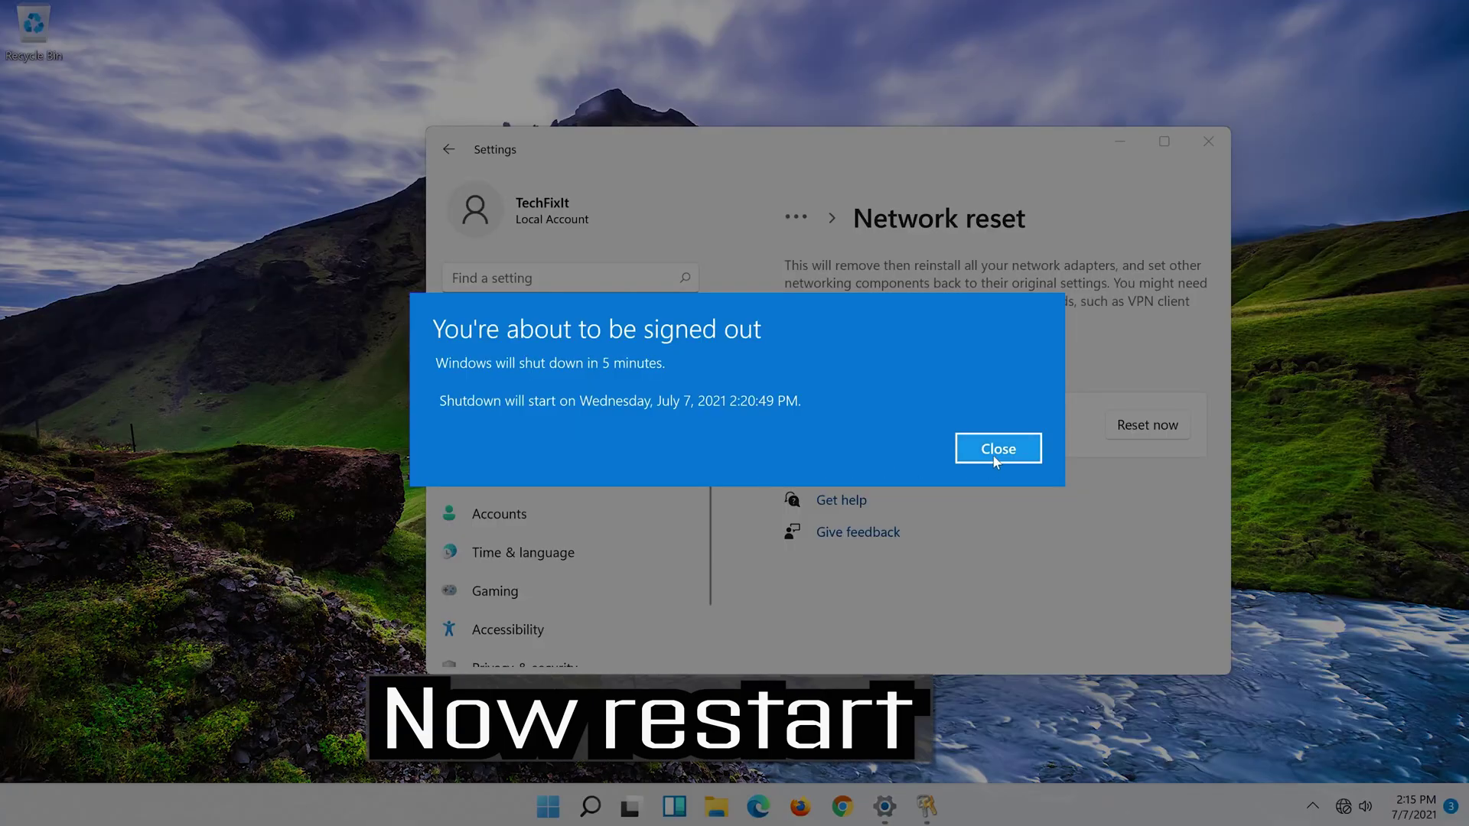
pyautogui.click(995, 458)
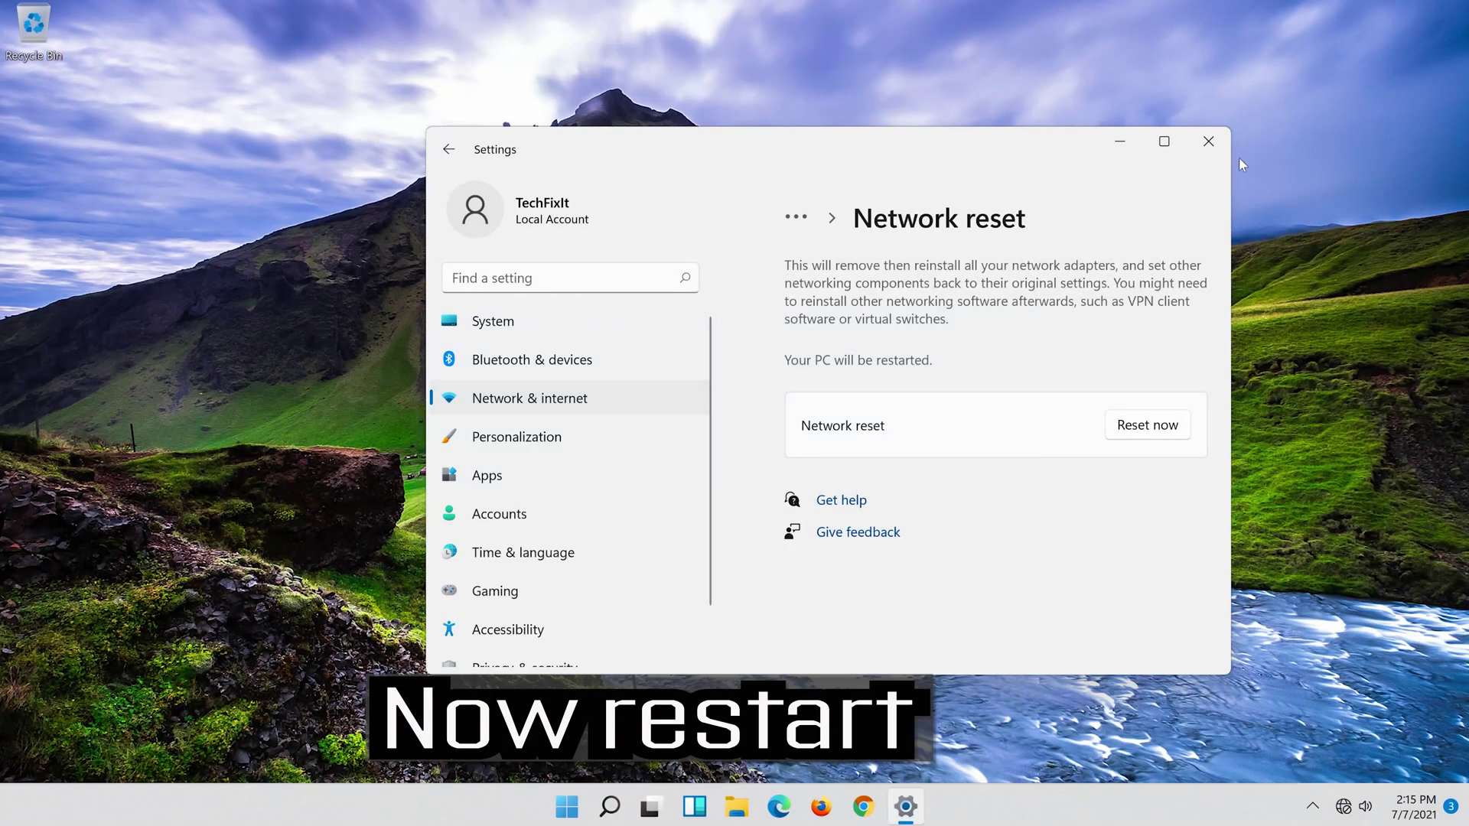
# Close Settings and restart the PC from the Start menu power options.
pyautogui.click(1209, 144)
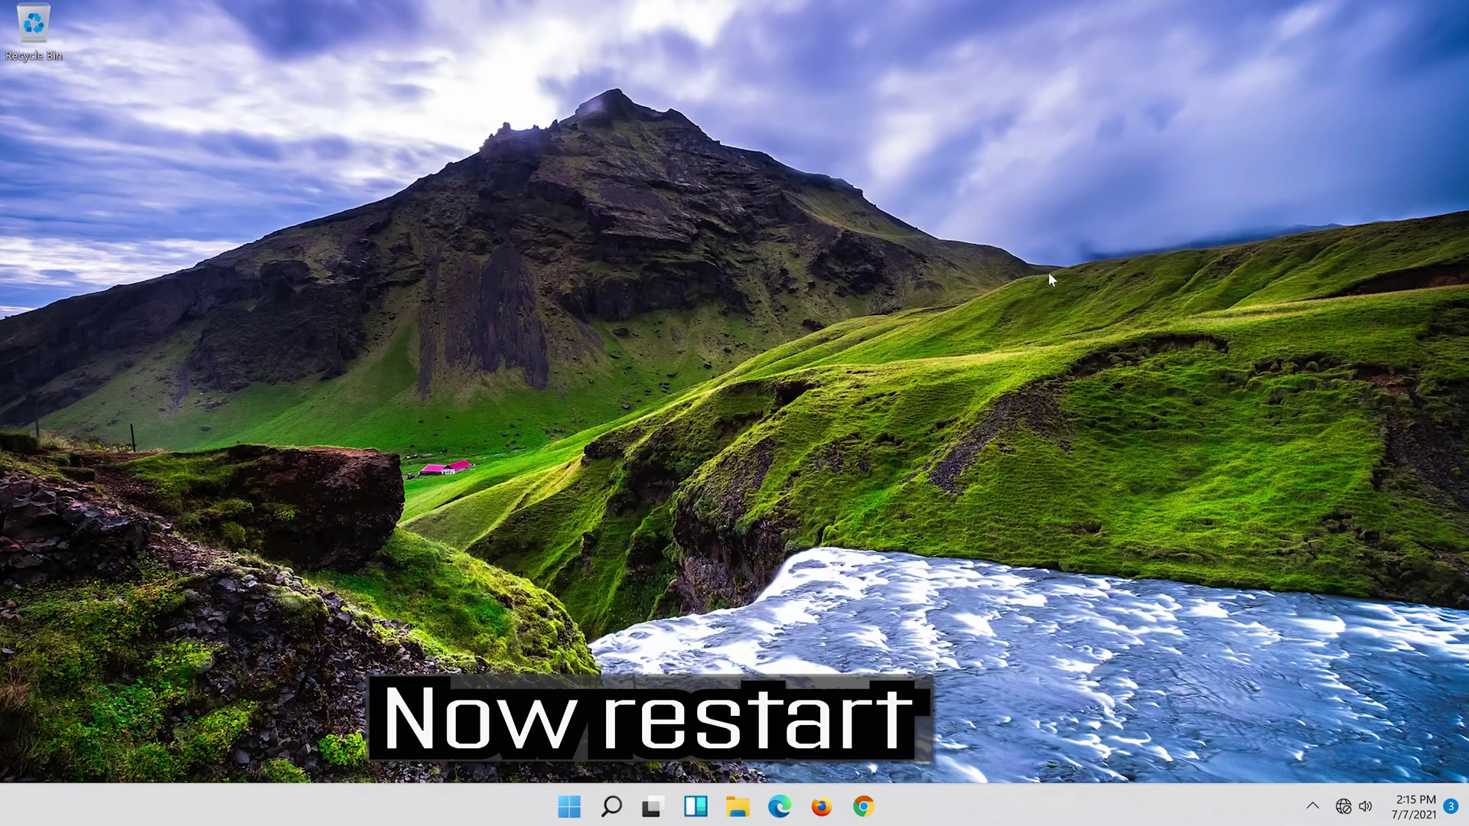
pyautogui.click(576, 819)
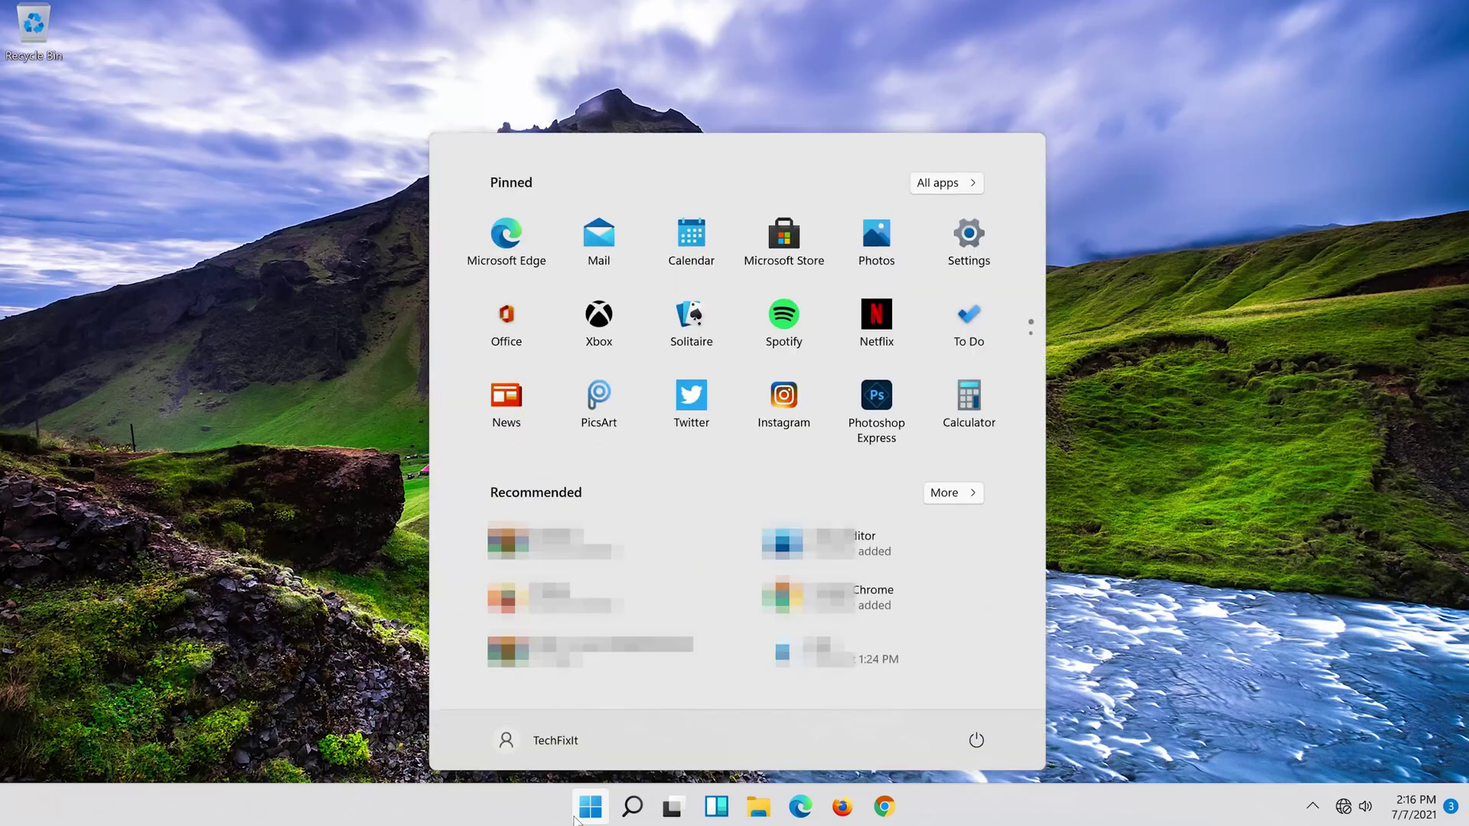
pyautogui.click(976, 740)
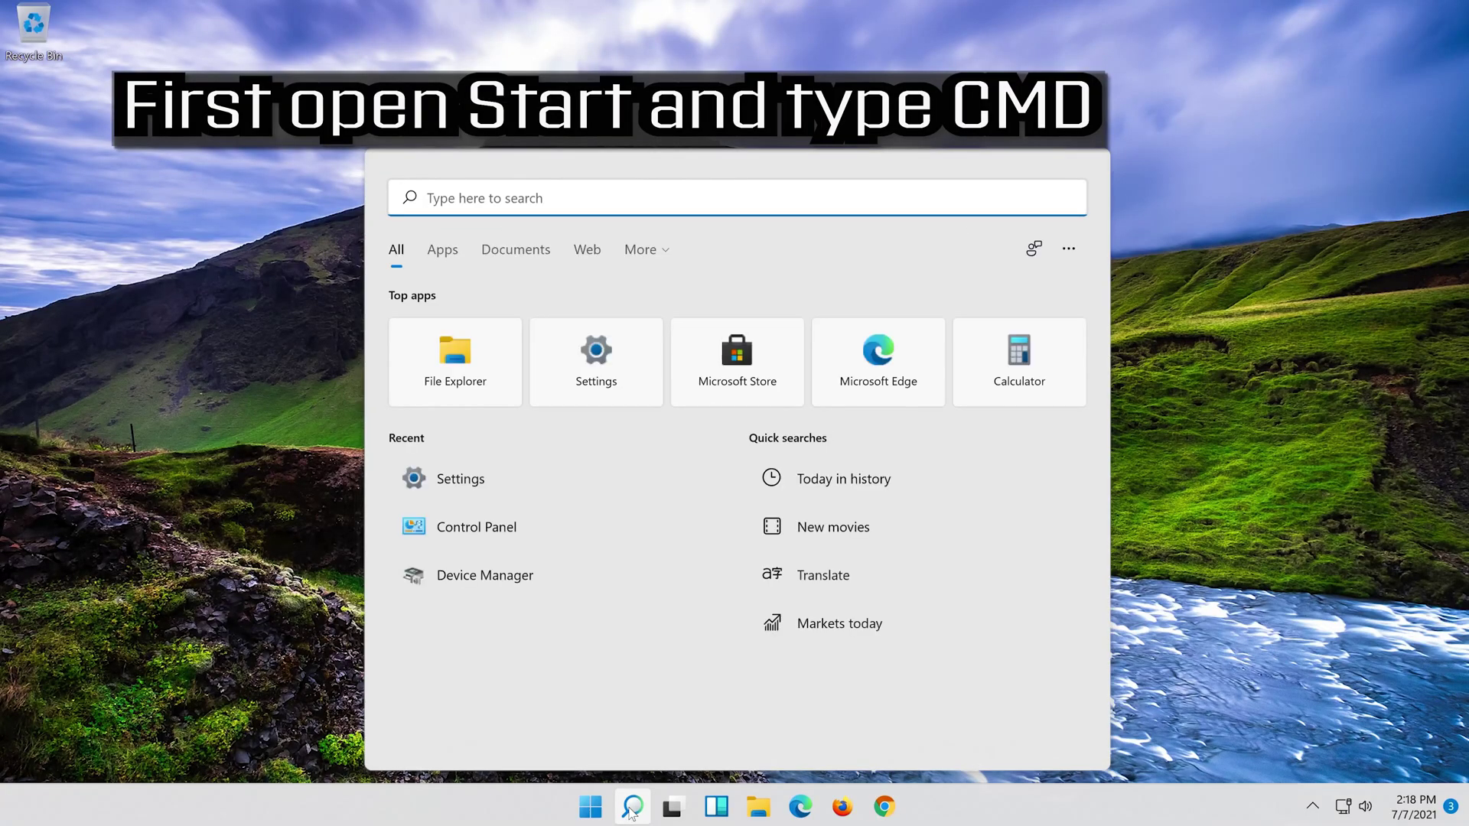
# Search 'cmd' and run Command Prompt as administrator using Ctrl+Shift+Enter.
pyautogui.write('cmd')
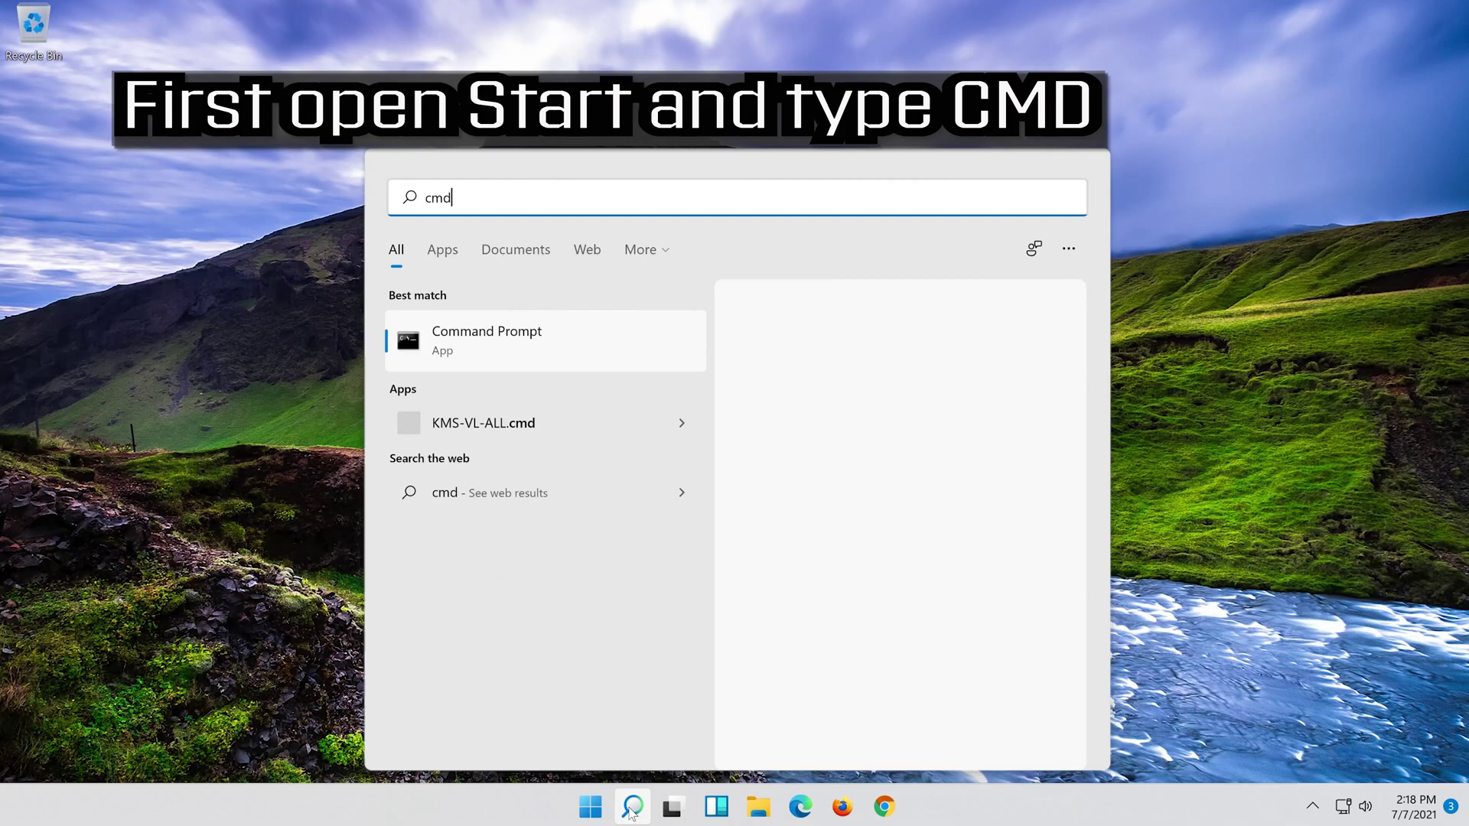
pyautogui.rightClick(608, 348)
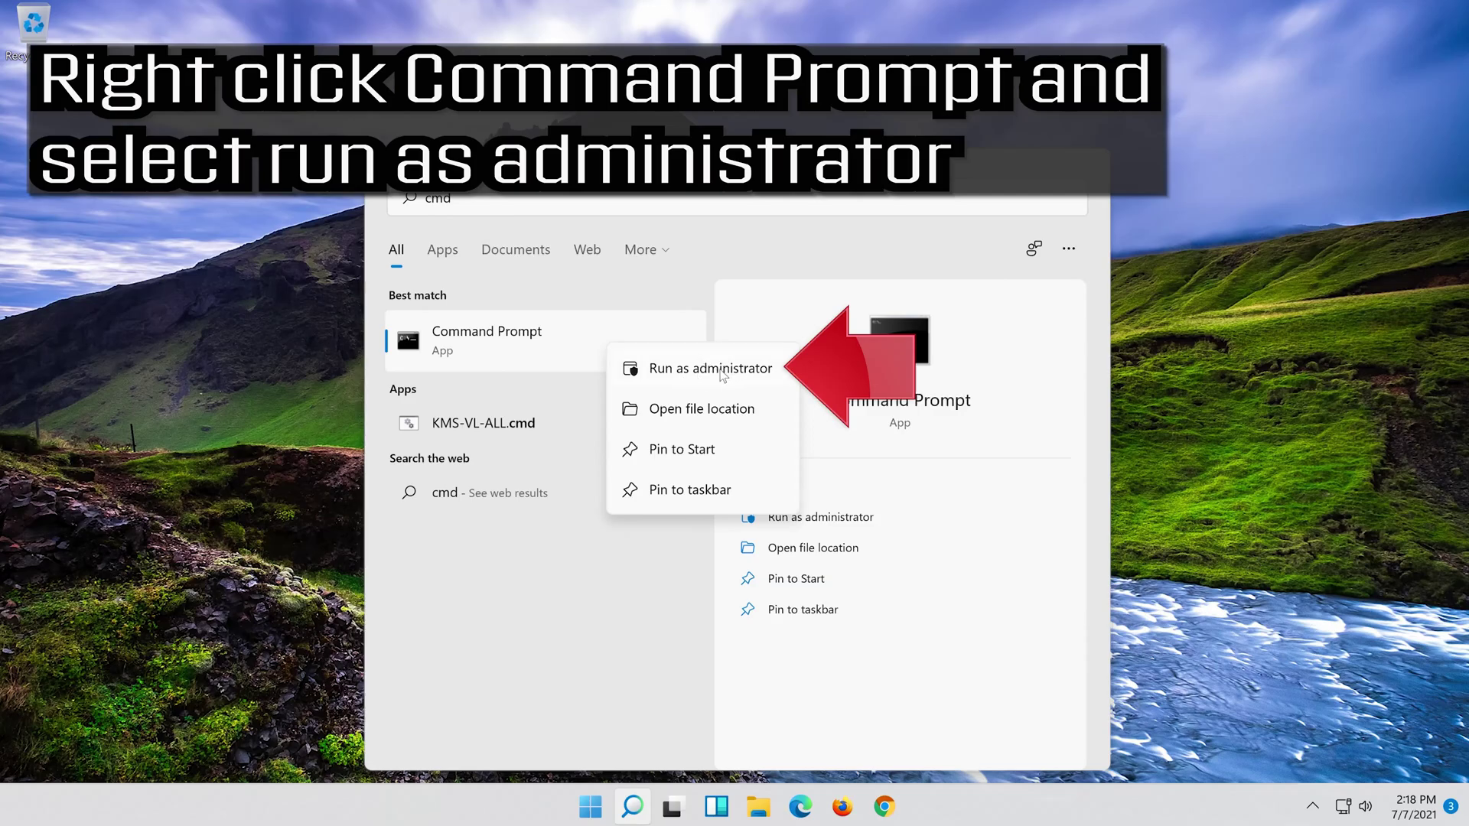
pyautogui.press('Escape')
pyautogui.hotkey('ctrl', 'shift', 'Return')
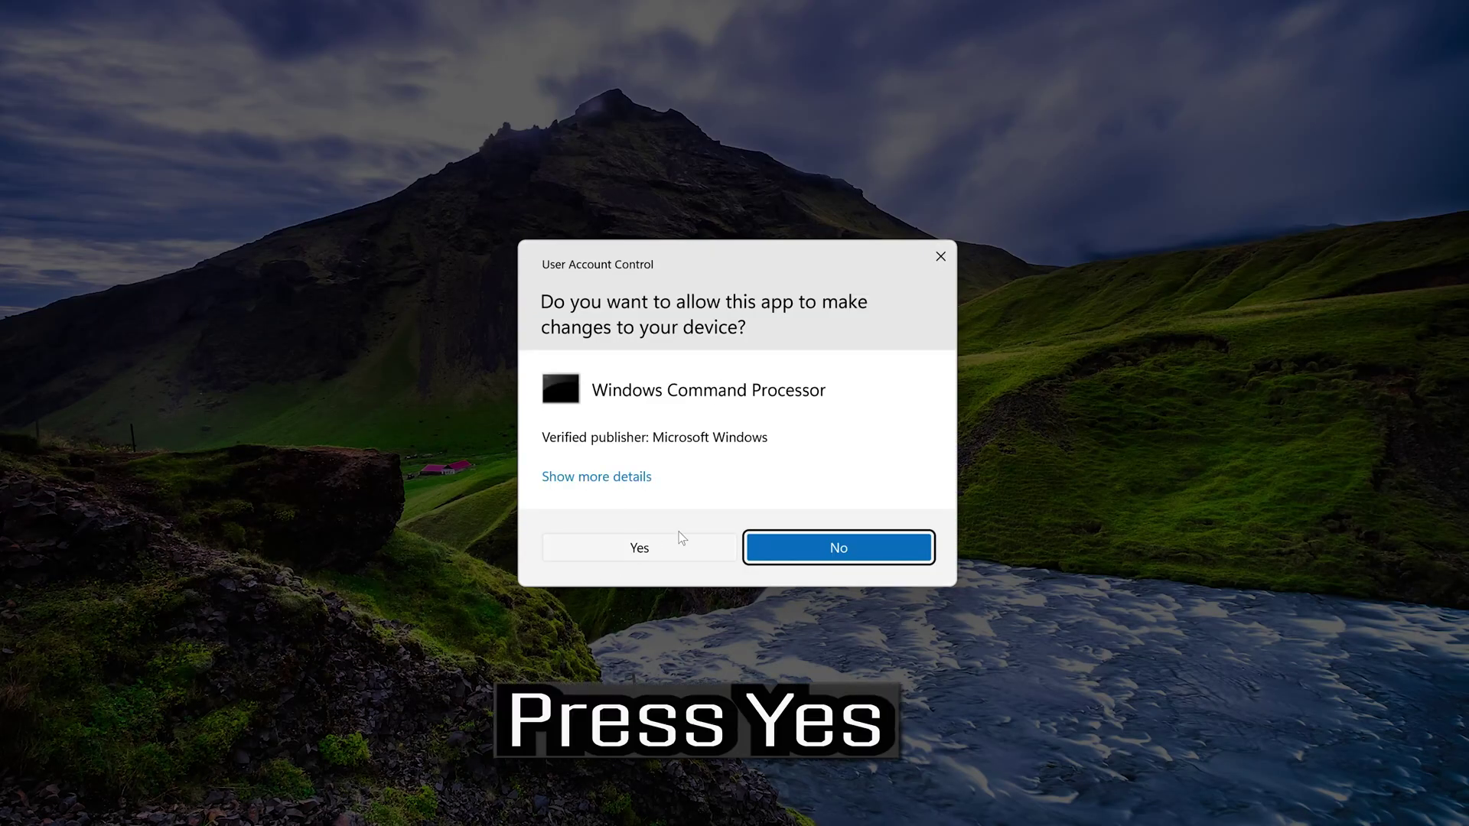
# Approve the UAC prompt and run 'netsh int ip reset c:\resetlog.txt'.
pyautogui.click(655, 547)
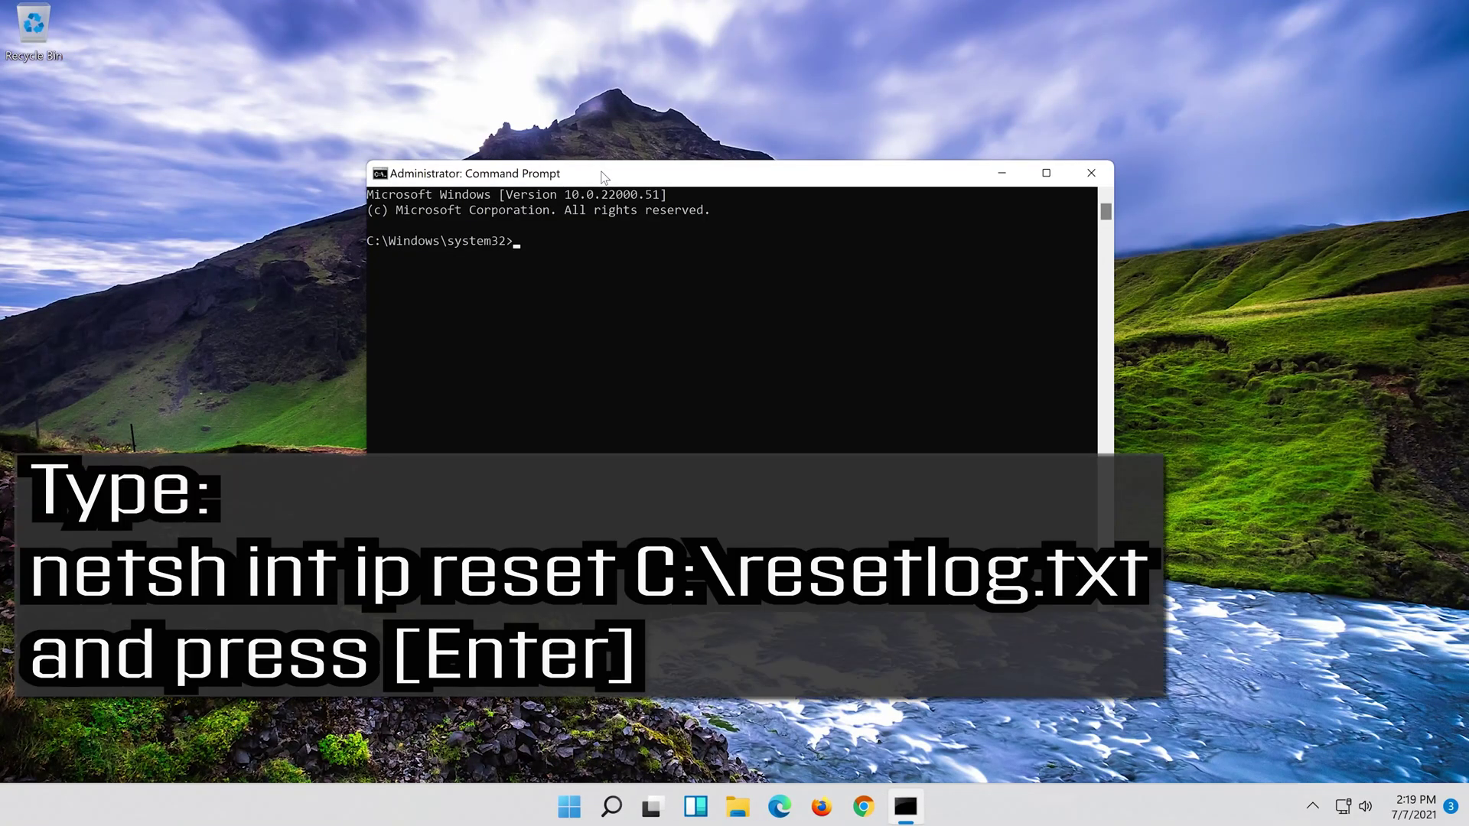
pyautogui.write('netsh int ip reset c:\\reset')
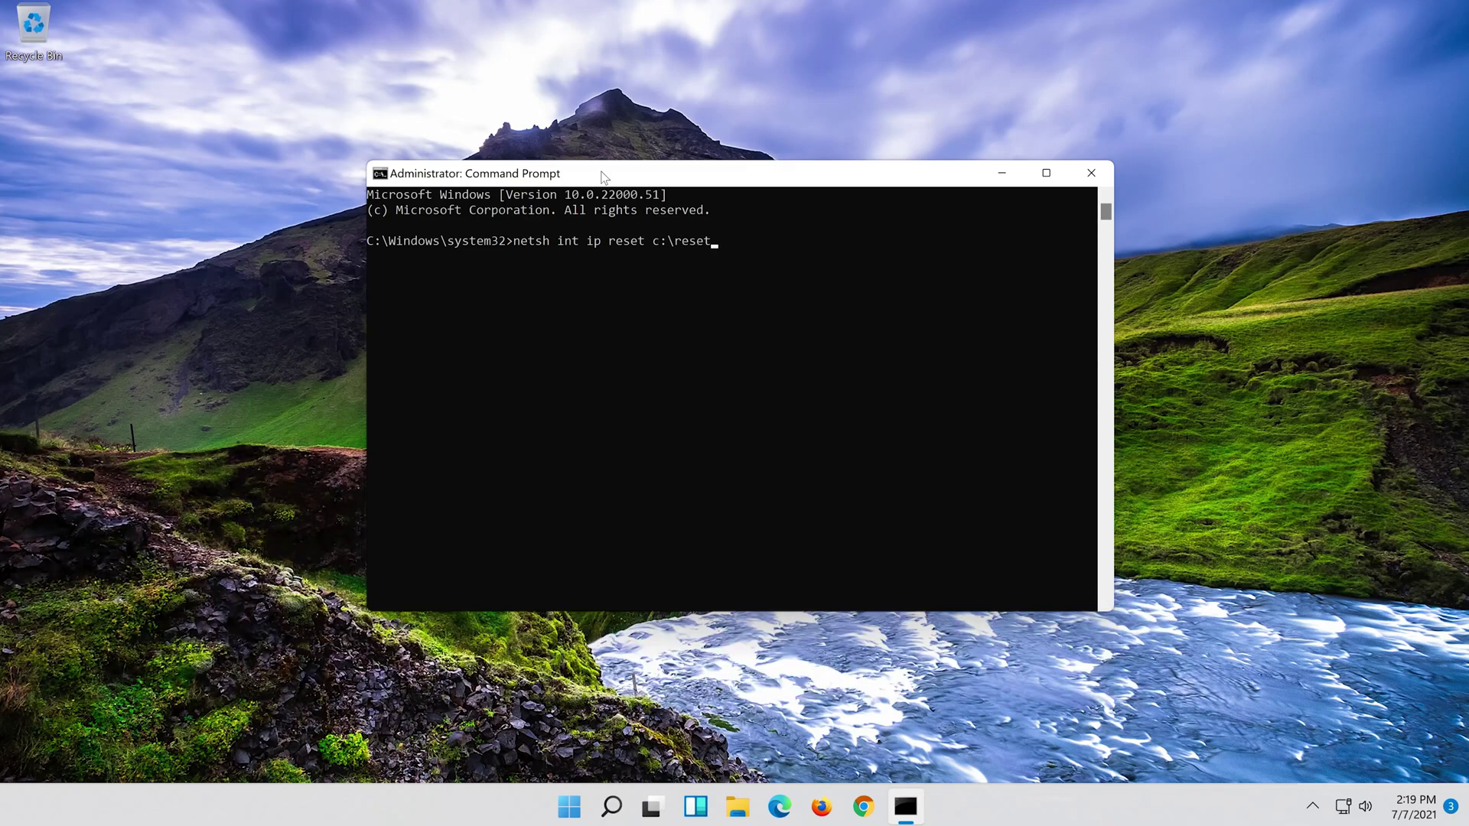
pyautogui.write('log.txt')
pyautogui.press('Return')
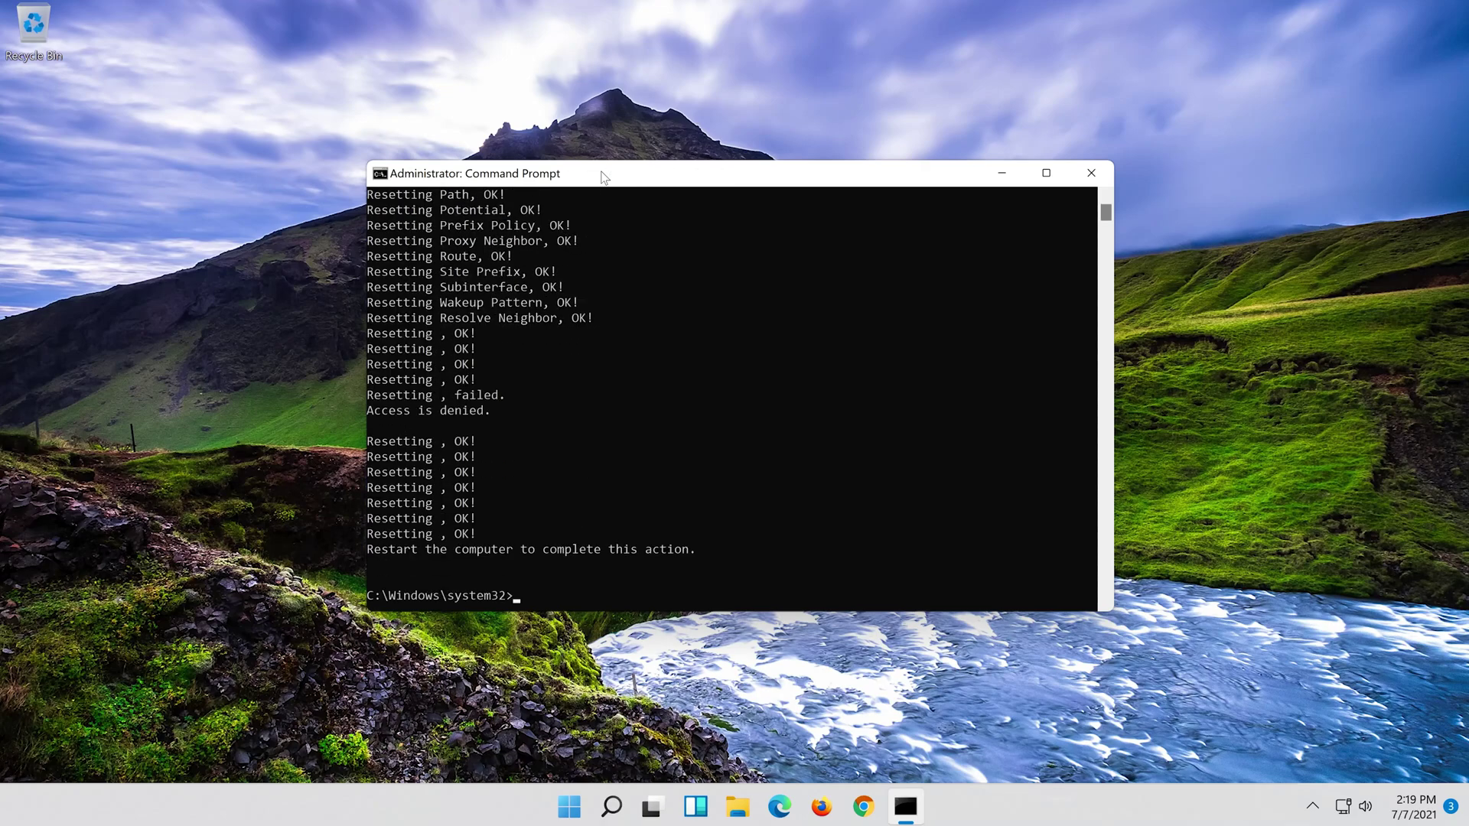
# Run 'netsh winsock reset' in the administrator Command Prompt.
pyautogui.write('ne')
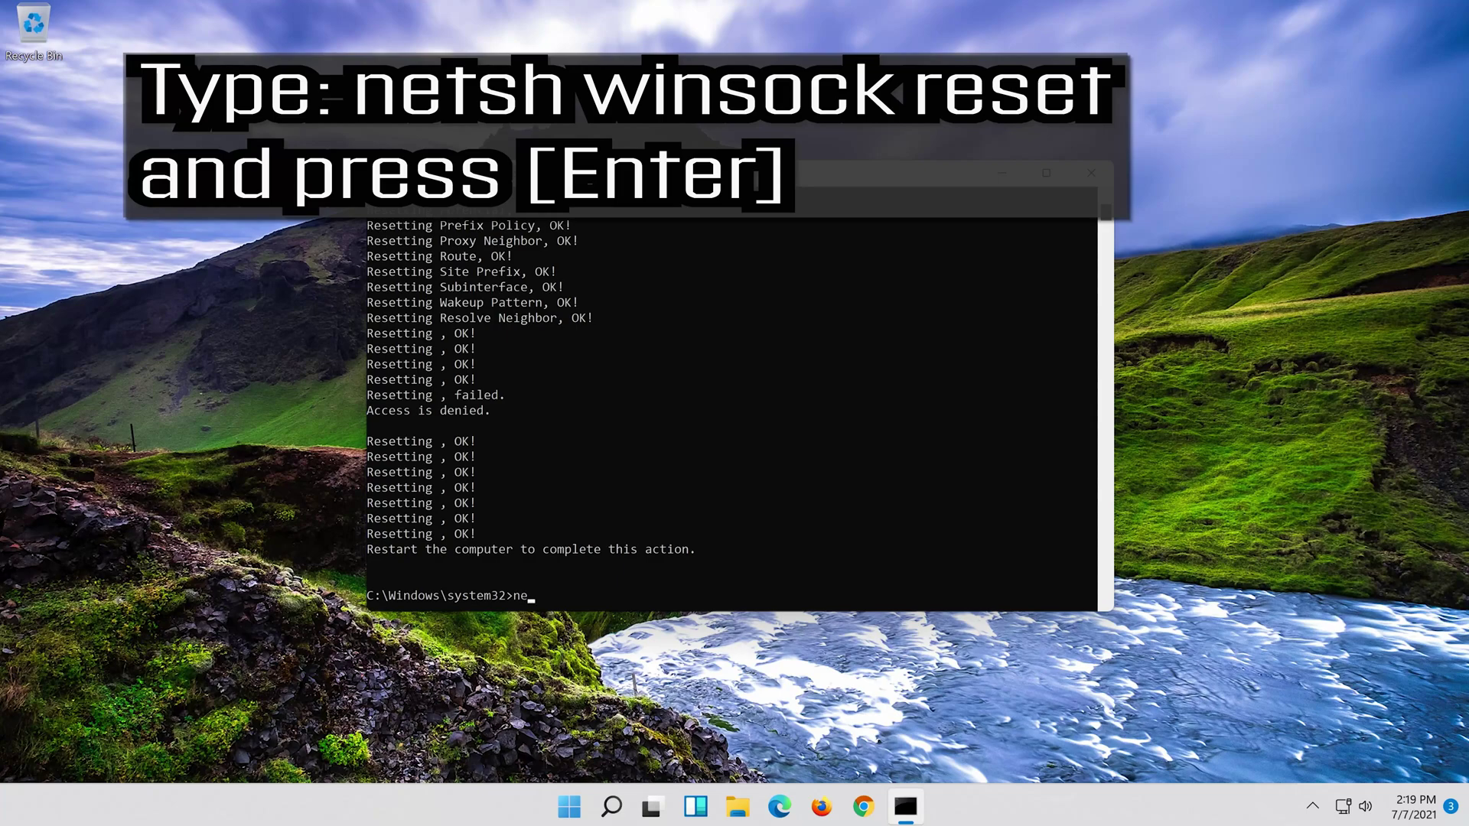
pyautogui.write('tsh winsock reset')
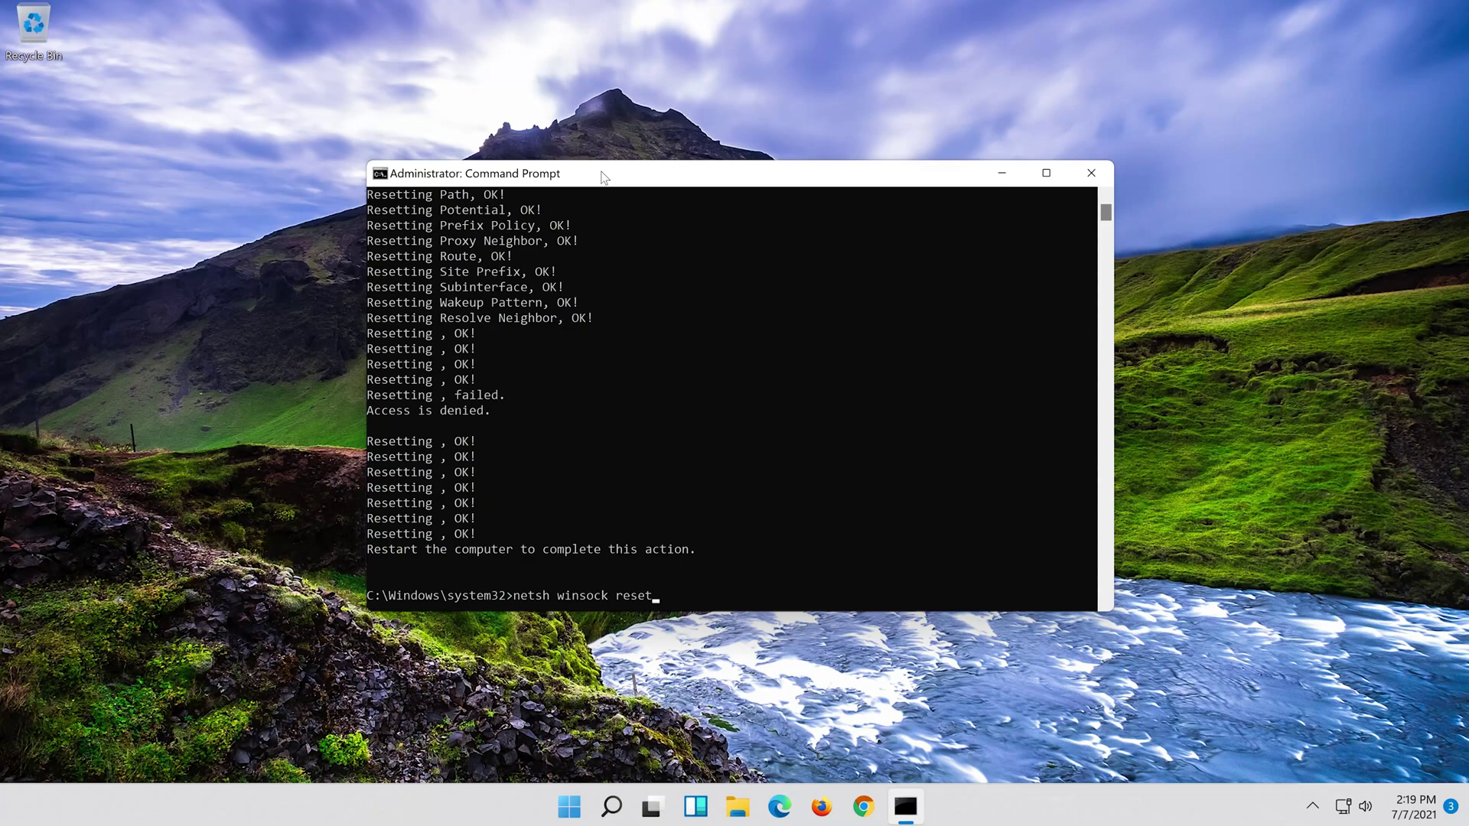
pyautogui.press('Return')
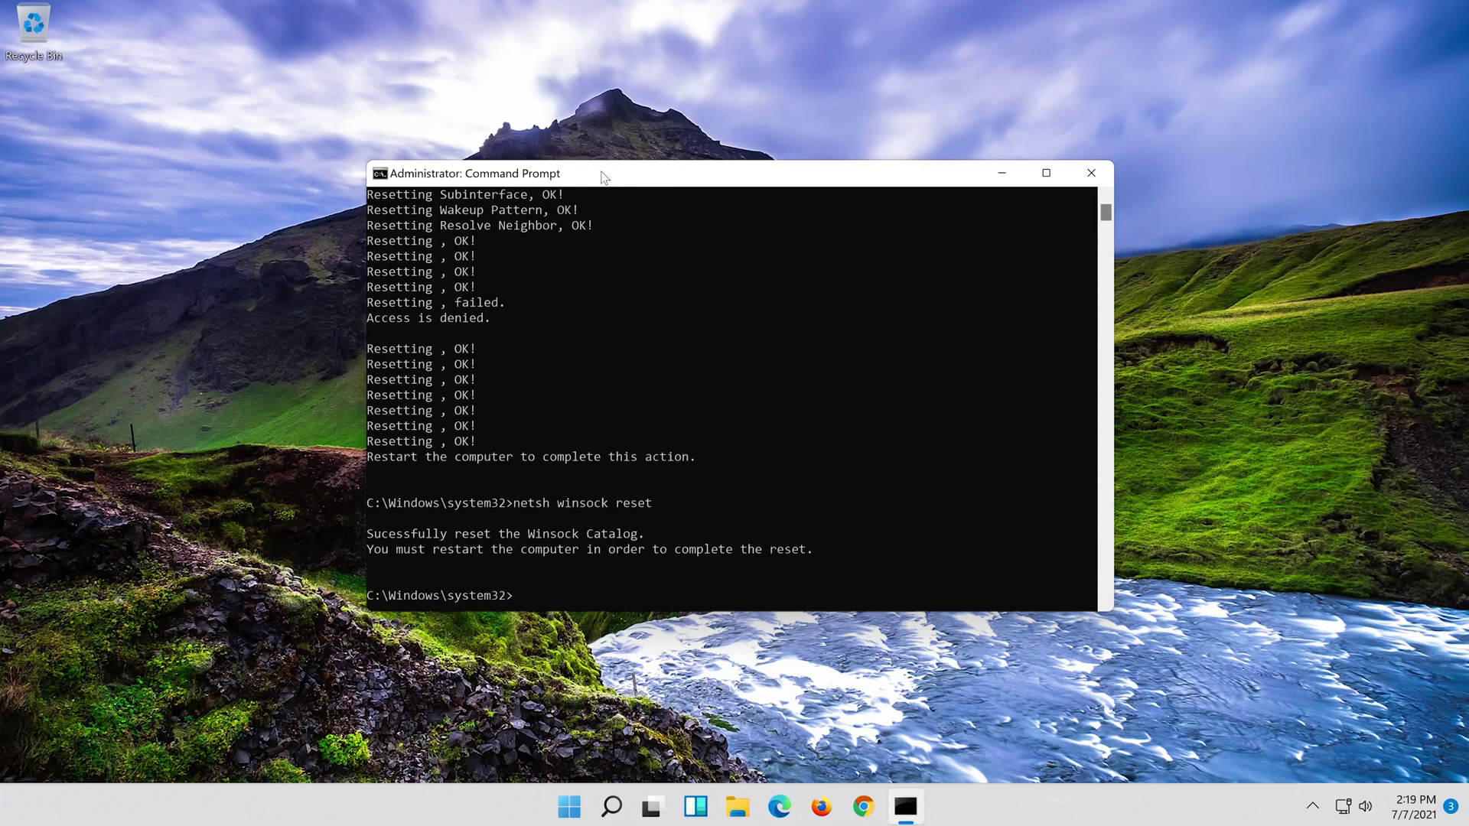
# Run 'ipconfig /flushdns', then close the console with 'exit'.
pyautogui.write('ipconfig ')
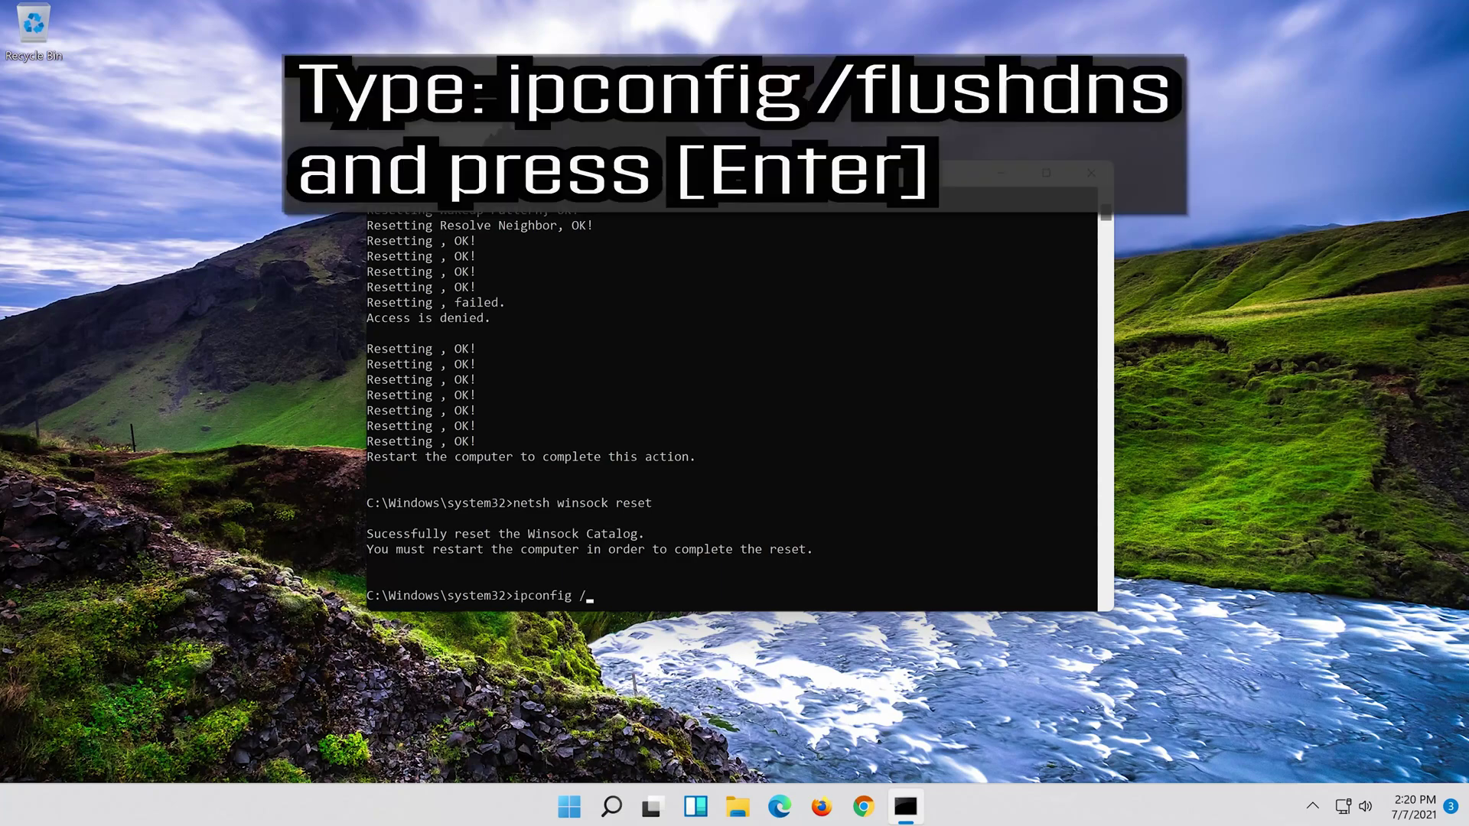
pyautogui.write('/flushdns')
pyautogui.press('Return')
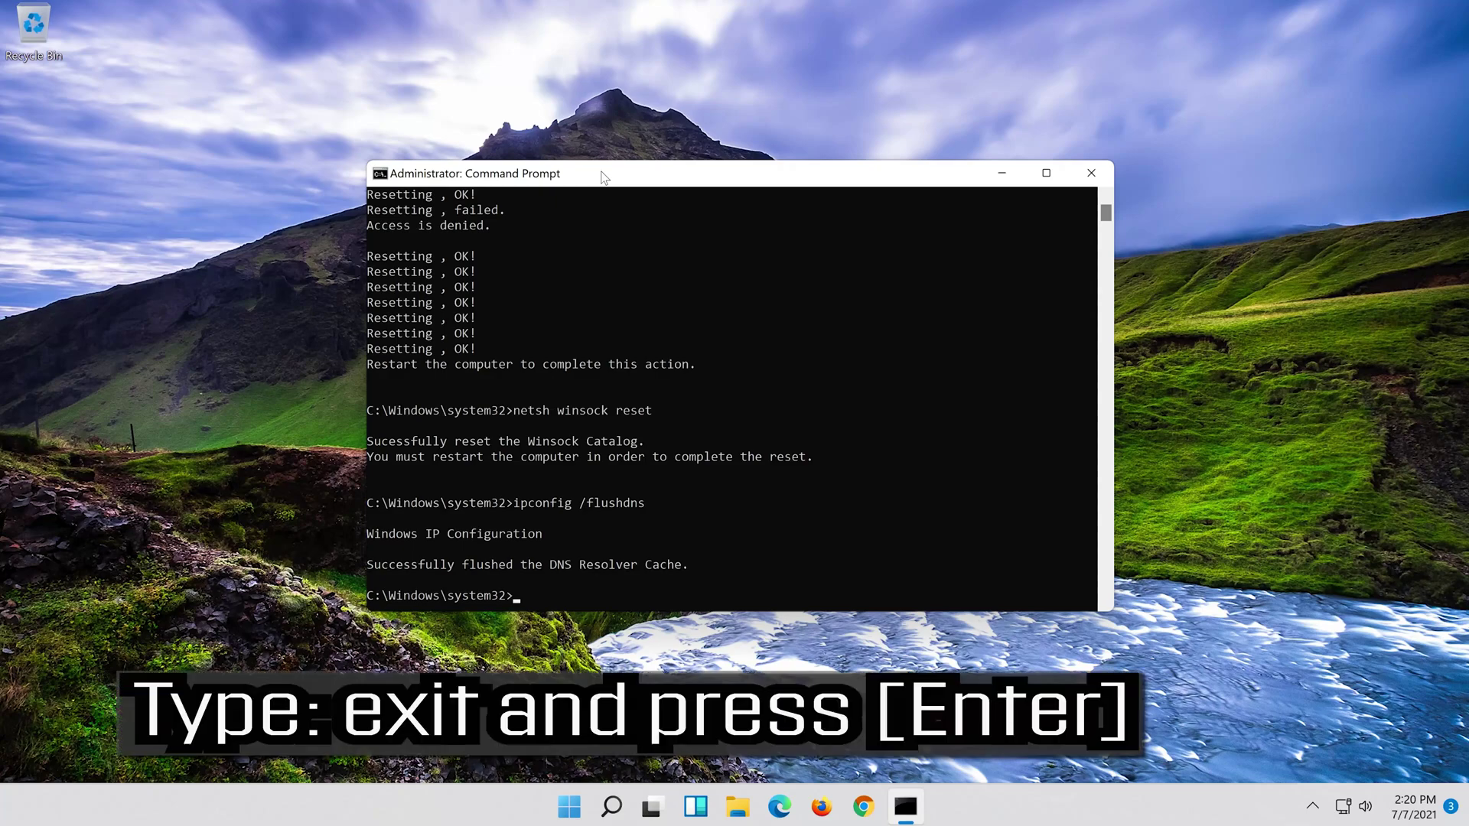
pyautogui.write('exit')
pyautogui.press('Return')
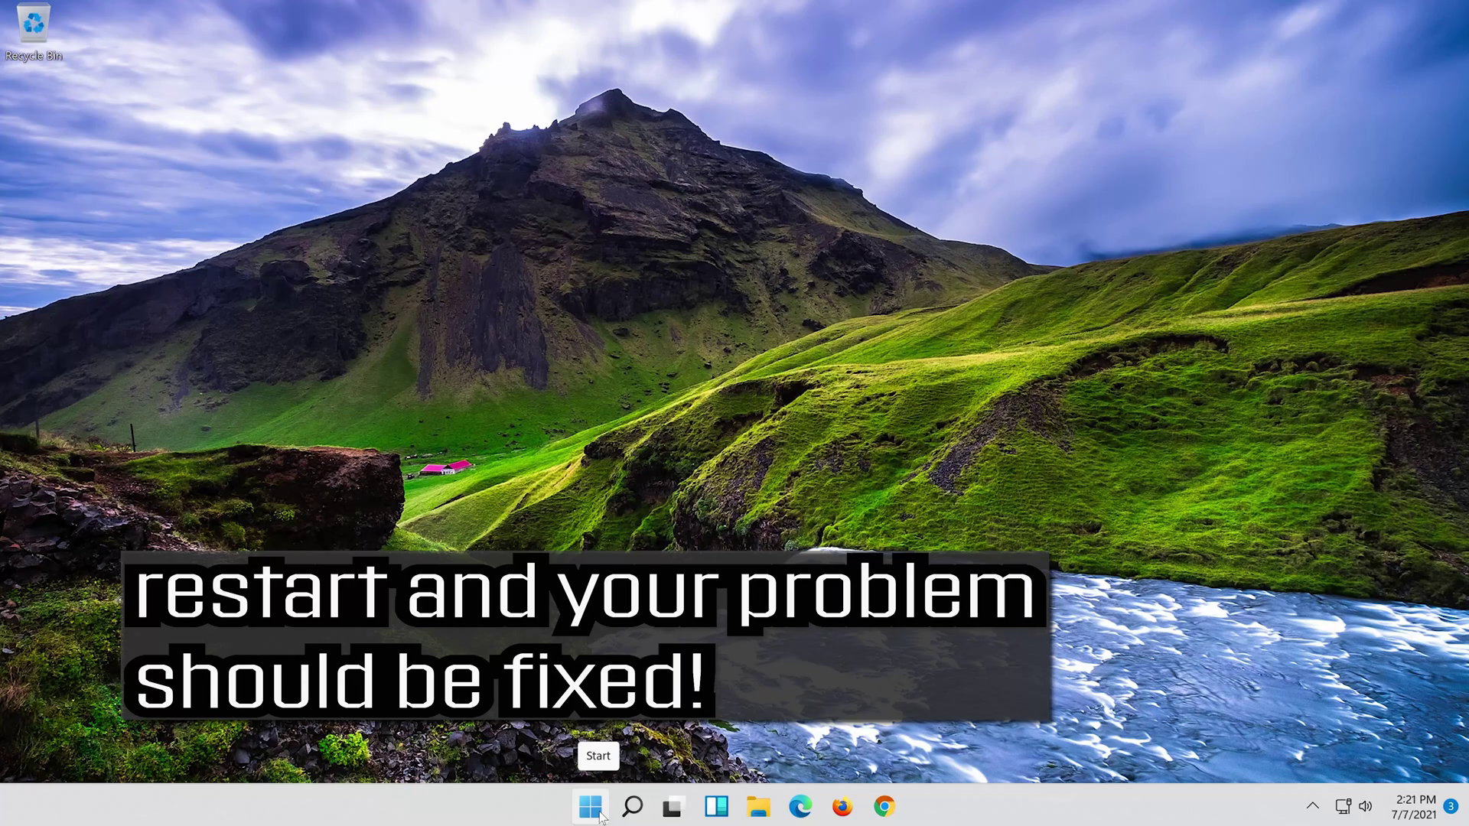
# Restart the PC through Start > Power > Restart.
pyautogui.click(600, 817)
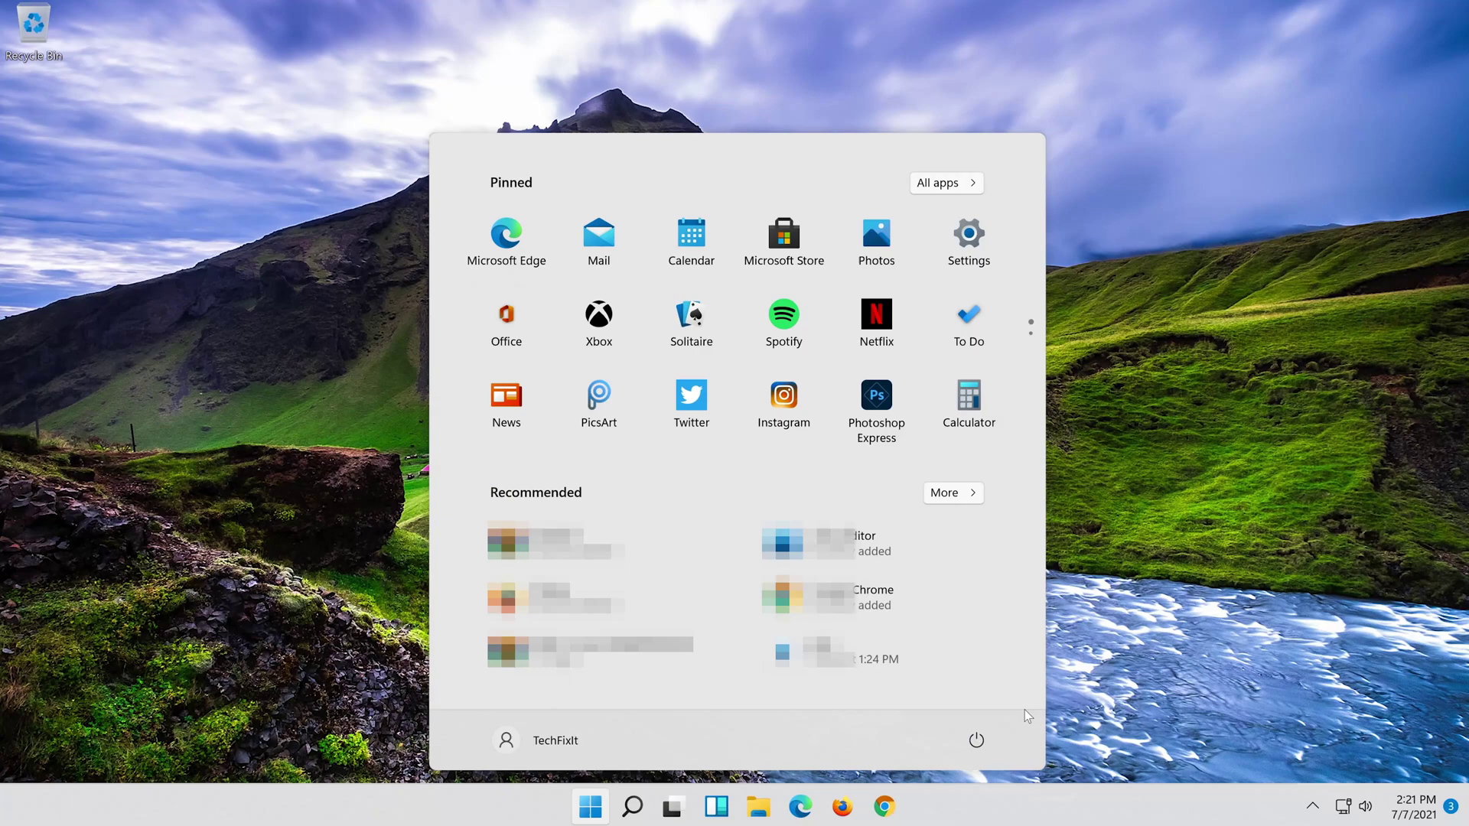
pyautogui.click(976, 742)
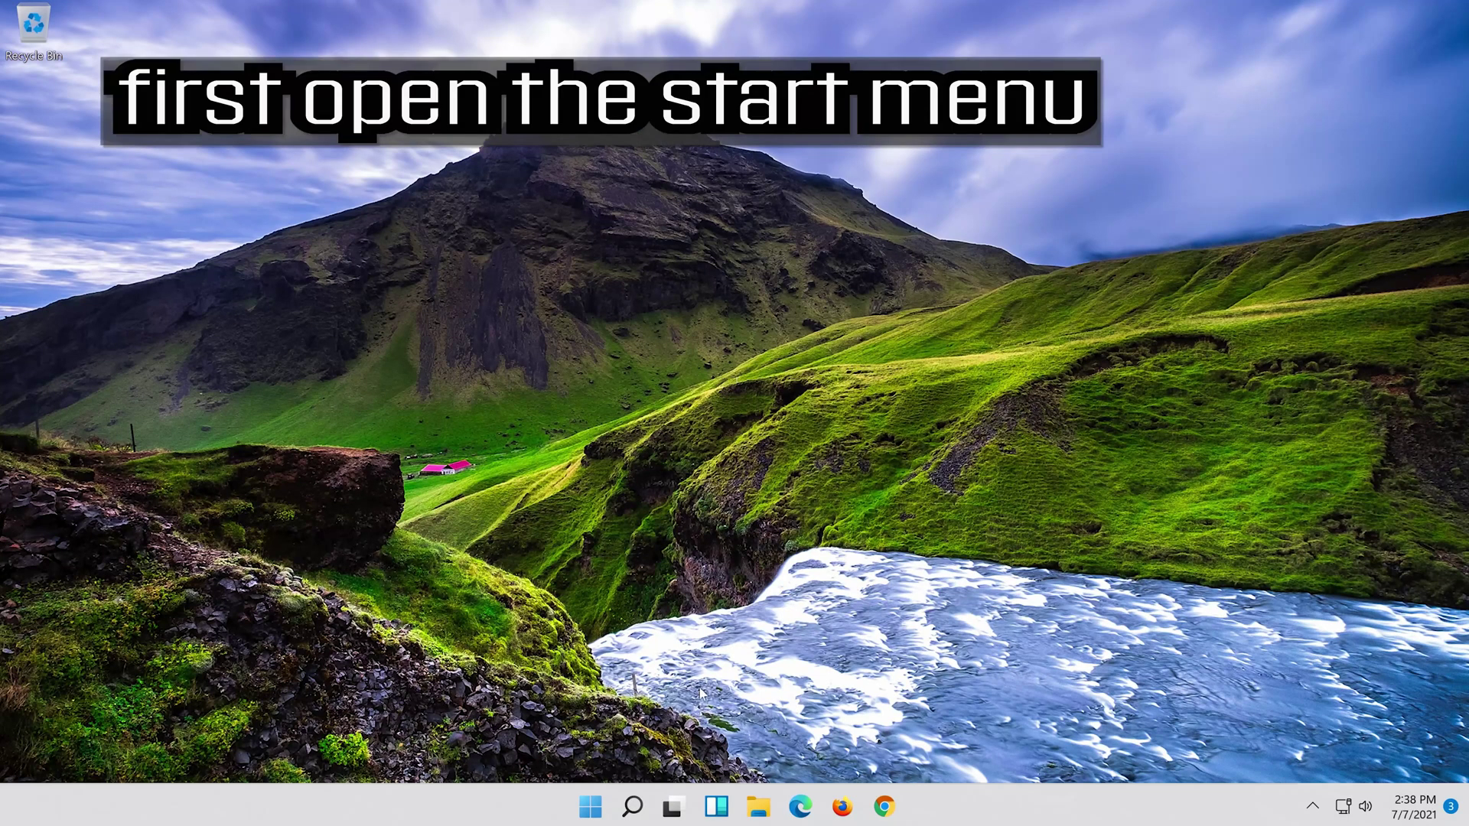
# Open the Settings app by searching 'settings' from the taskbar.
pyautogui.click(637, 805)
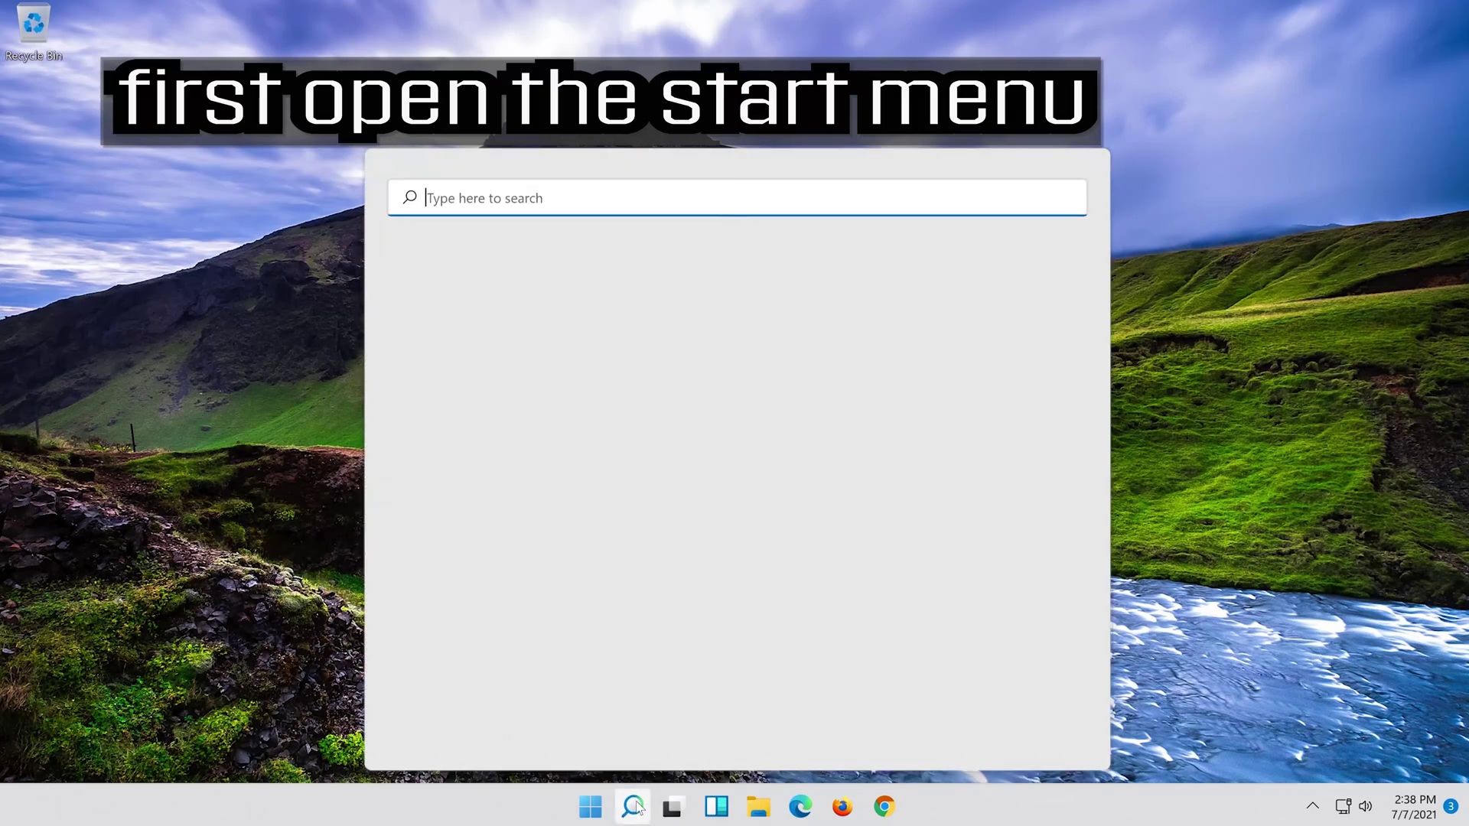
pyautogui.write('settings')
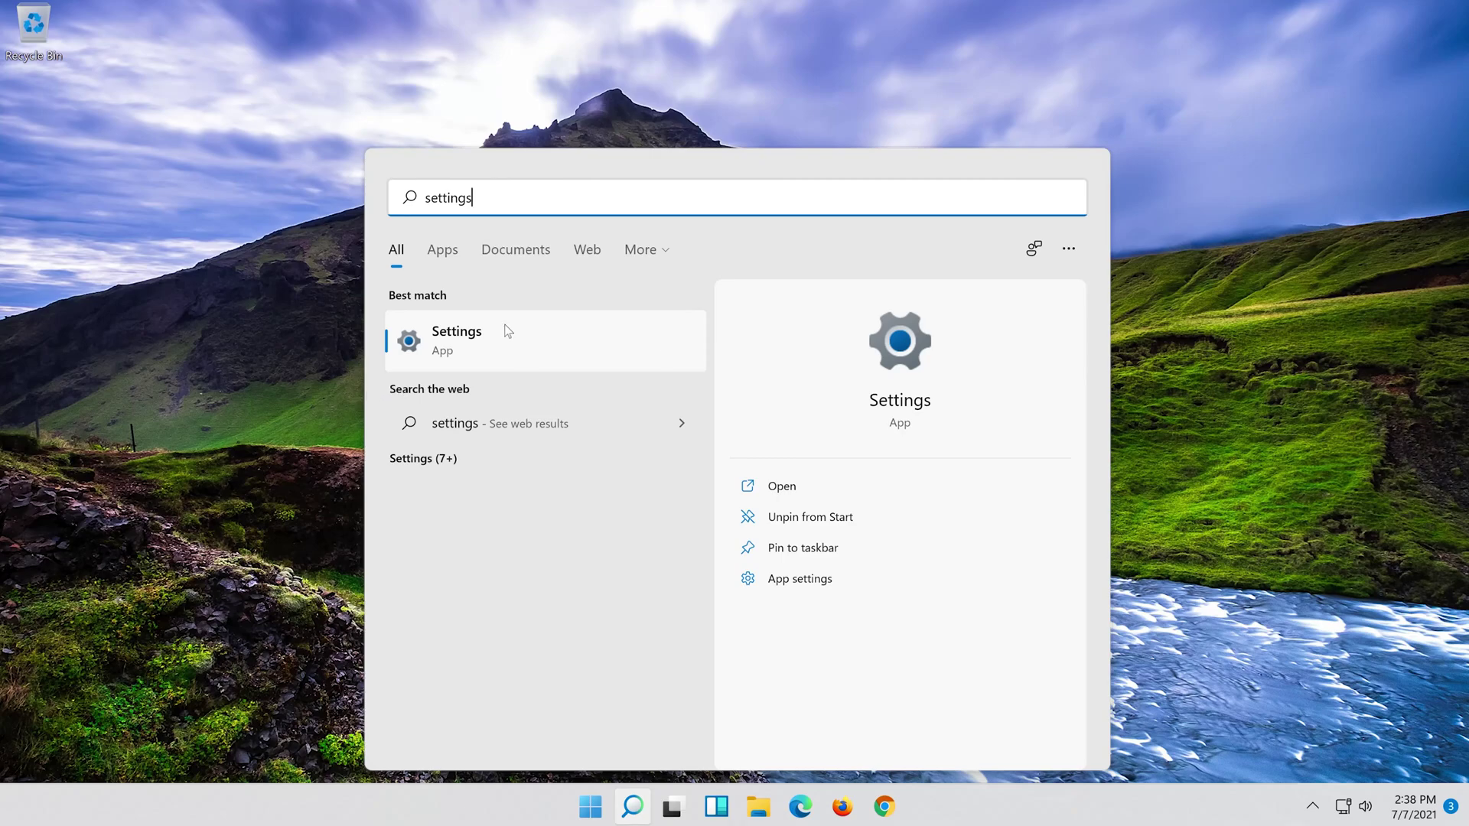
pyautogui.click(565, 341)
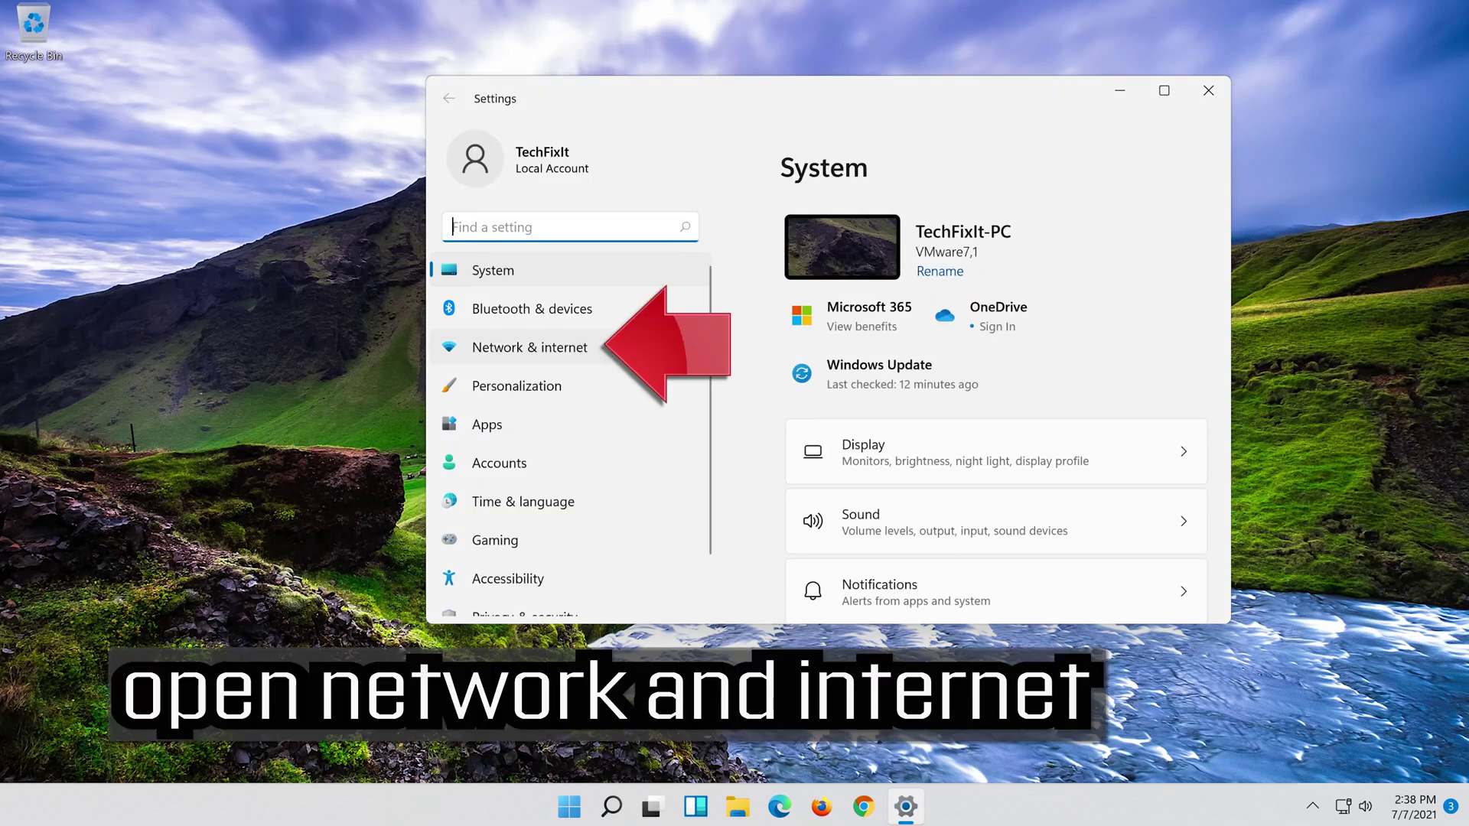
# Open the Ethernet page under Network & internet and scroll to DNS server assignment.
pyautogui.click(613, 360)
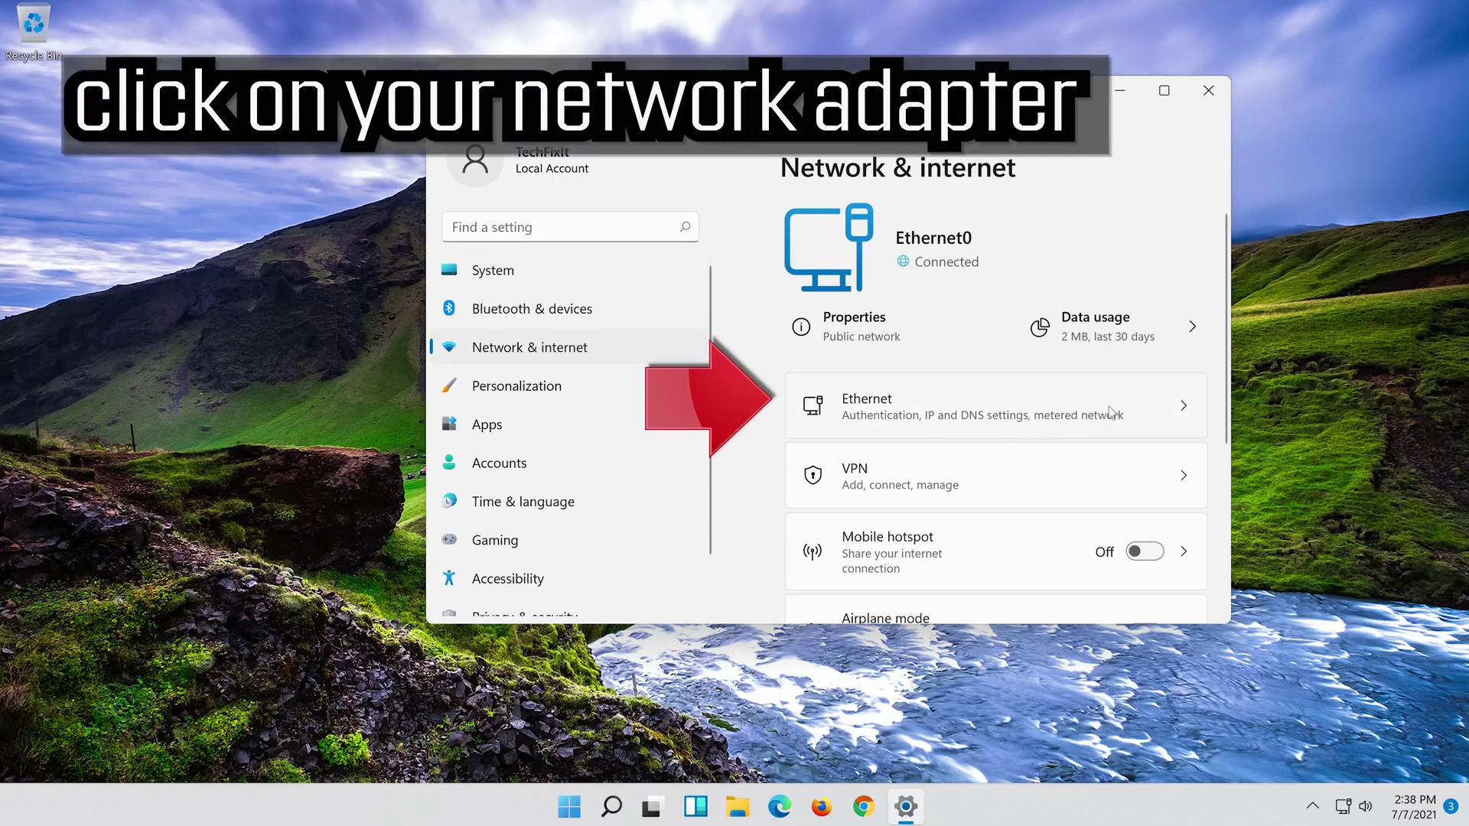
pyautogui.click(1036, 415)
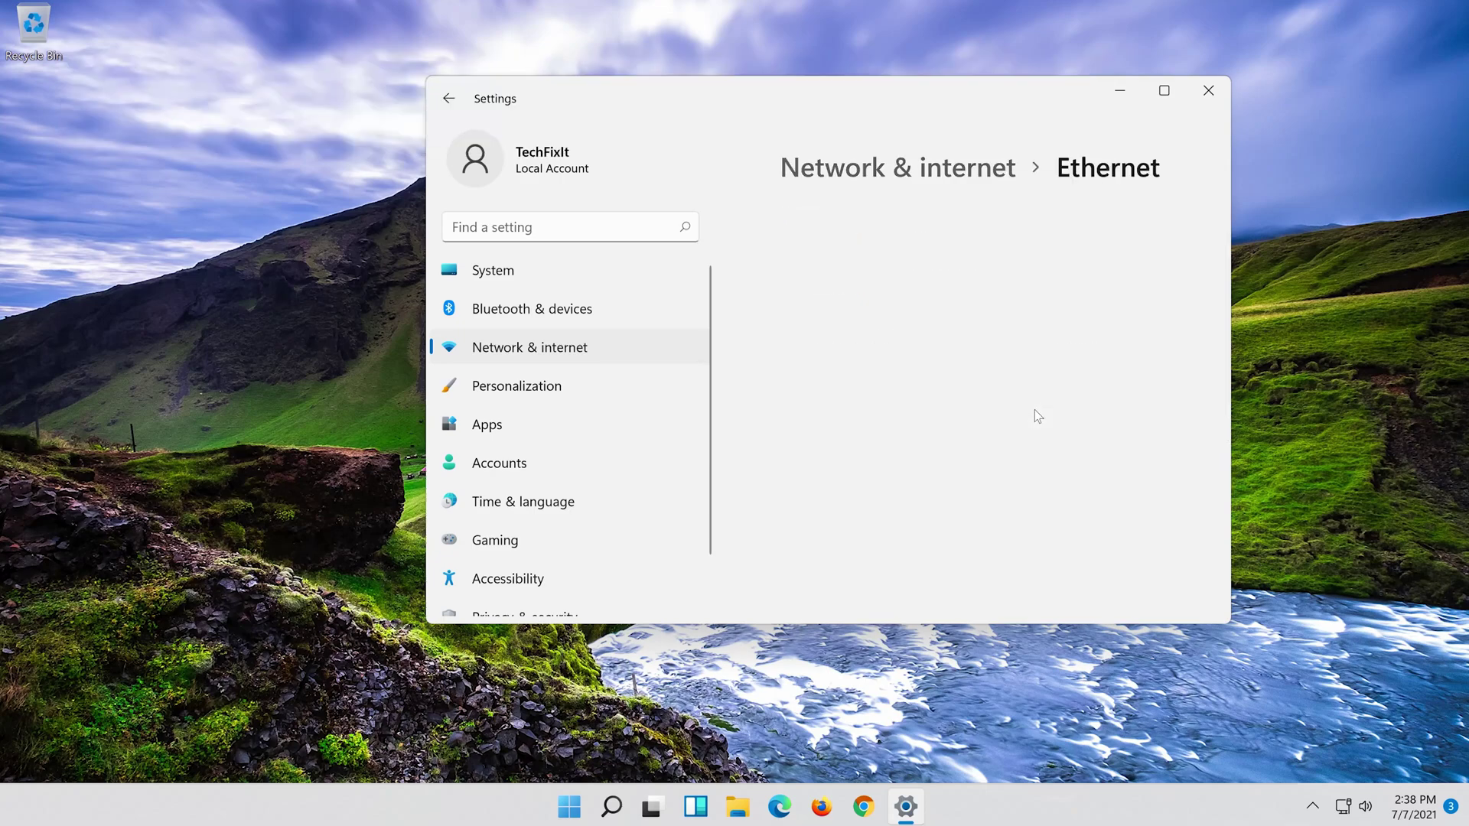
pyautogui.scroll(-5, 1034, 411)
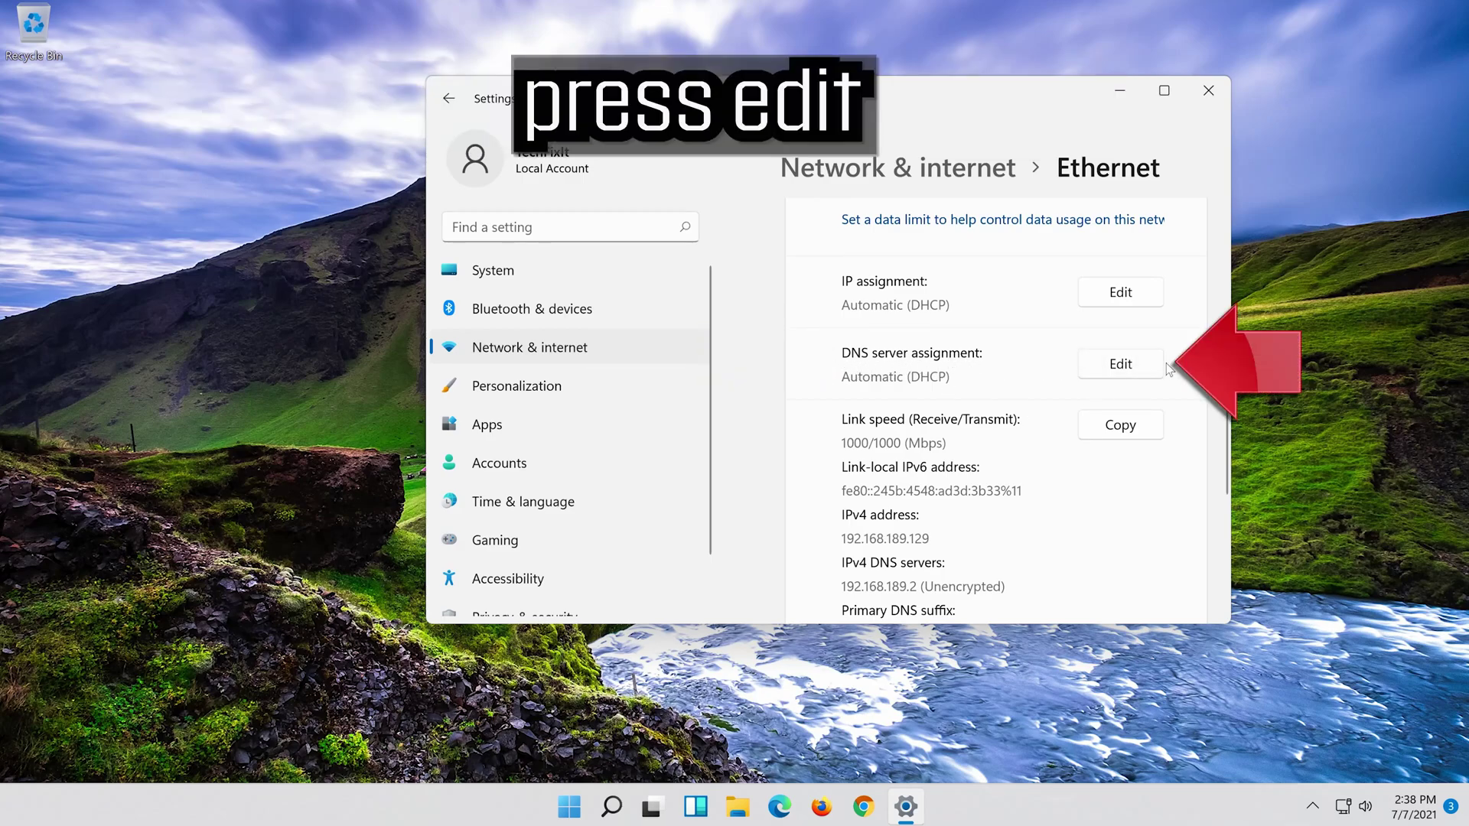
# Switch DNS to Manual with IPv4 on and preferred DNS 8.8.8.8, encrypted preferred.
pyautogui.click(1100, 369)
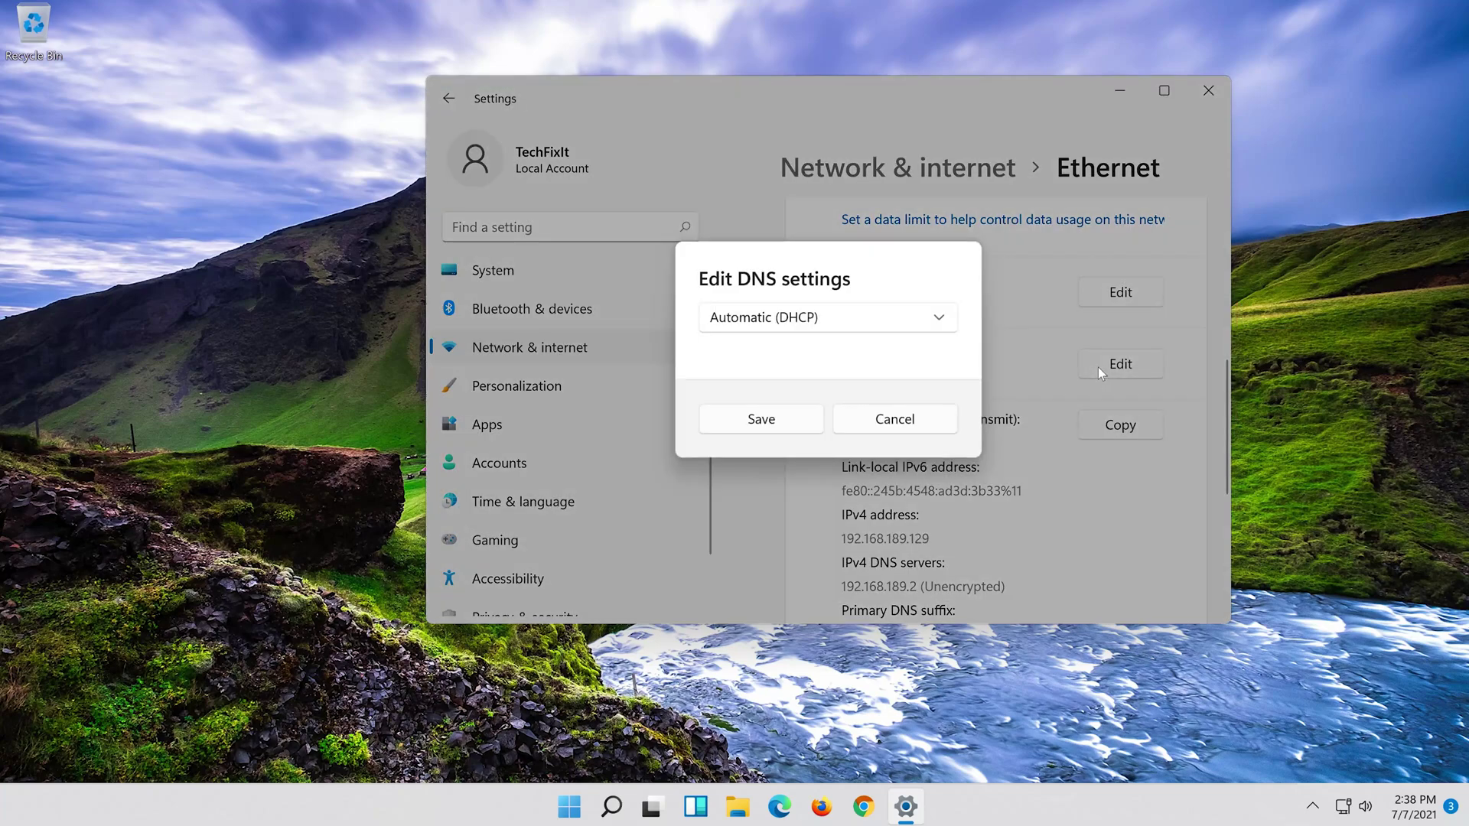
pyautogui.click(766, 321)
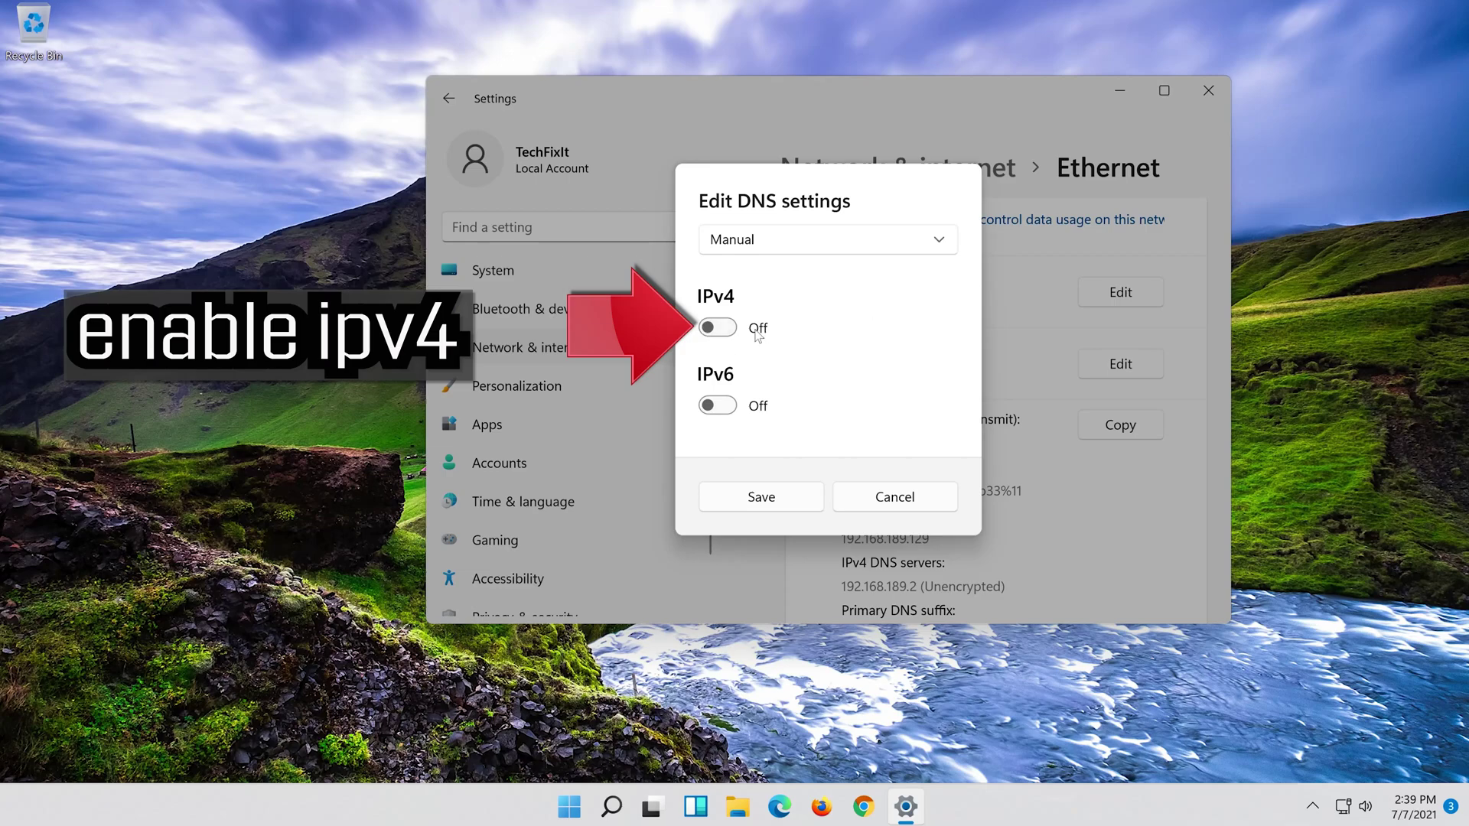
pyautogui.click(718, 328)
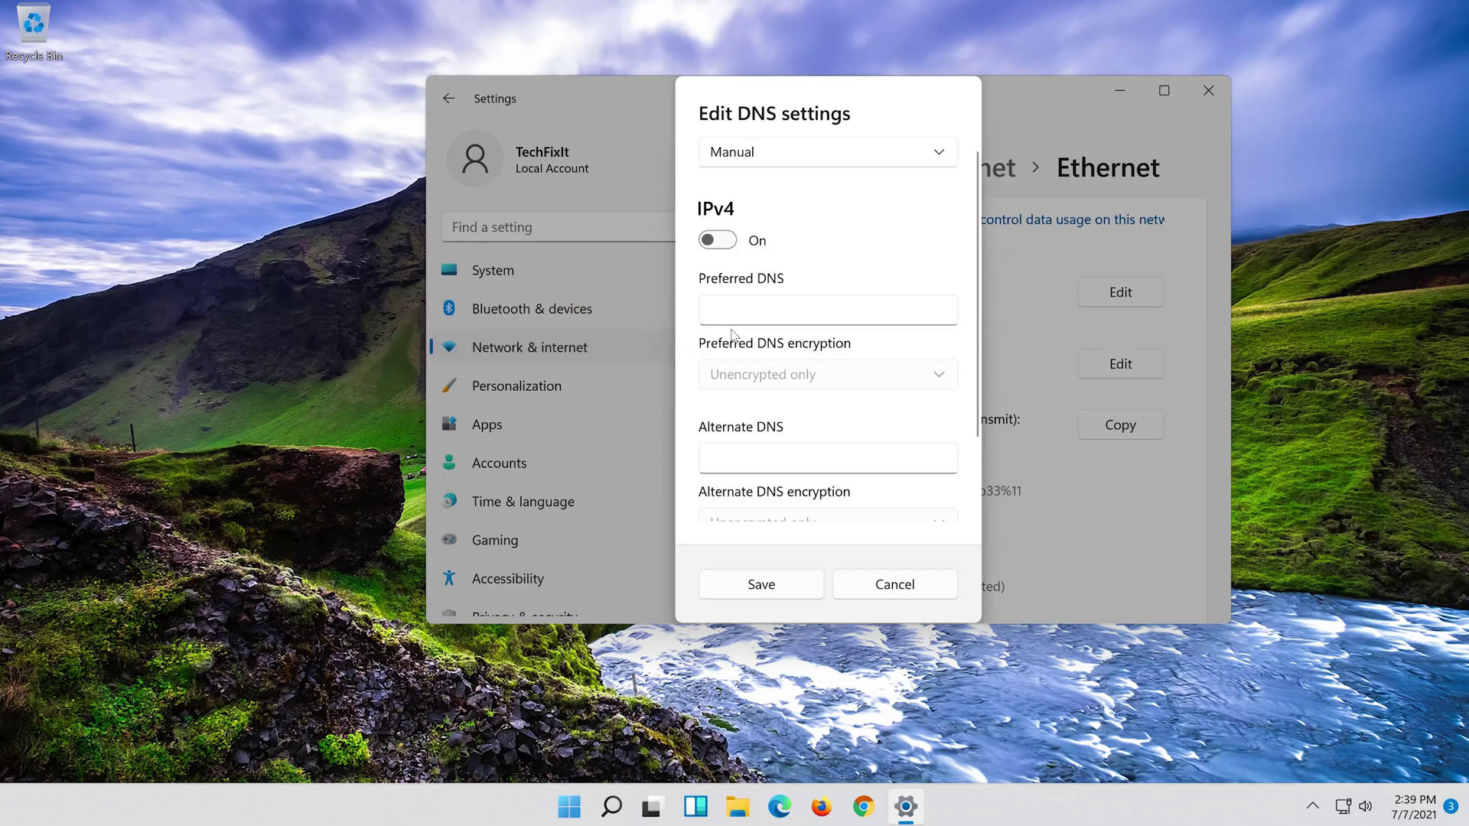
pyautogui.click(886, 304)
pyautogui.write('8.8.8.8')
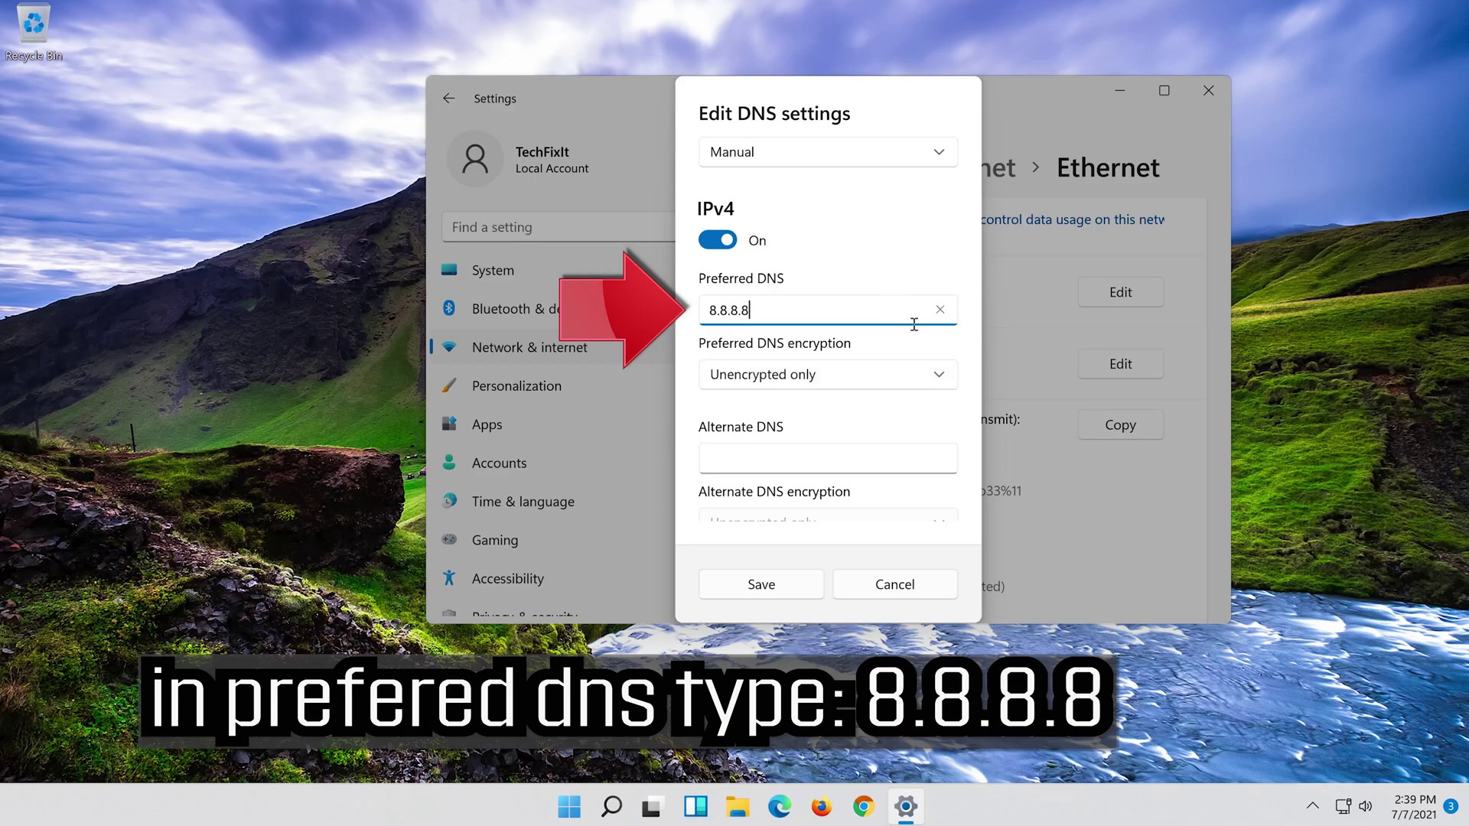
pyautogui.click(941, 372)
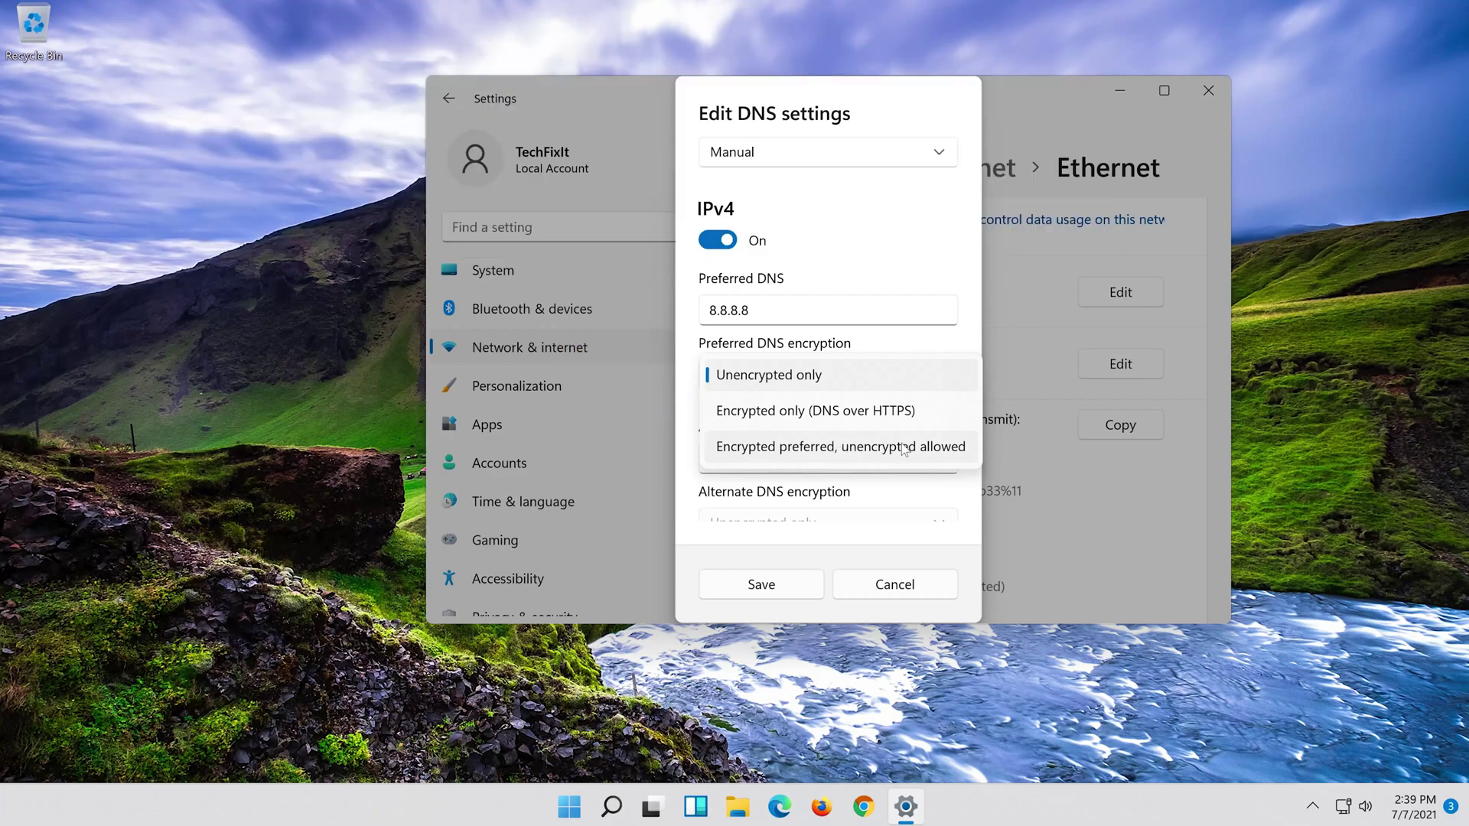
pyautogui.click(904, 448)
# Set alternate DNS 8.8.4.4 to encrypted preferred, unencrypted allowed, and save.
pyautogui.click(883, 457)
pyautogui.write('8.')
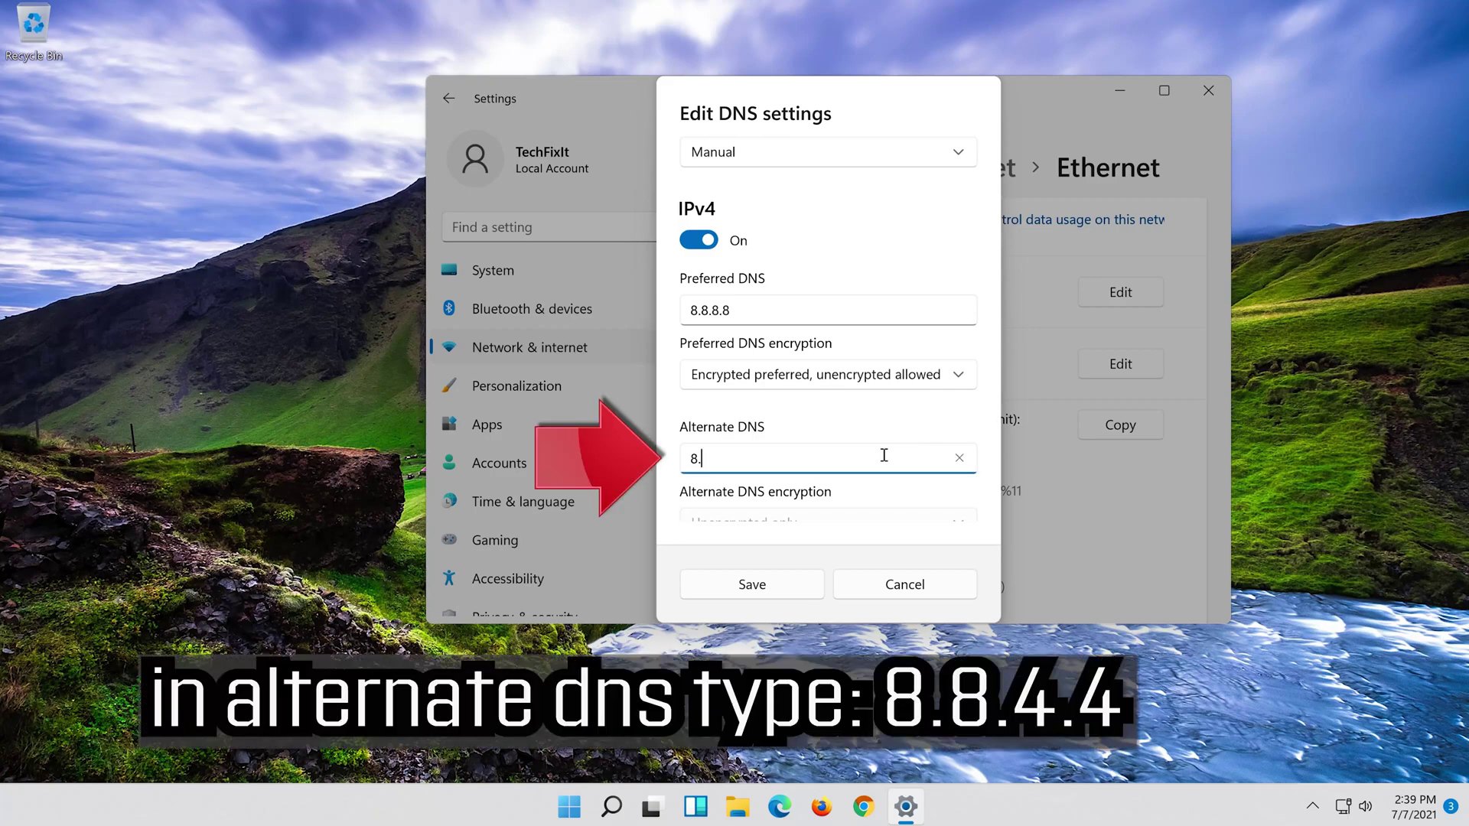
pyautogui.write('8.4.4')
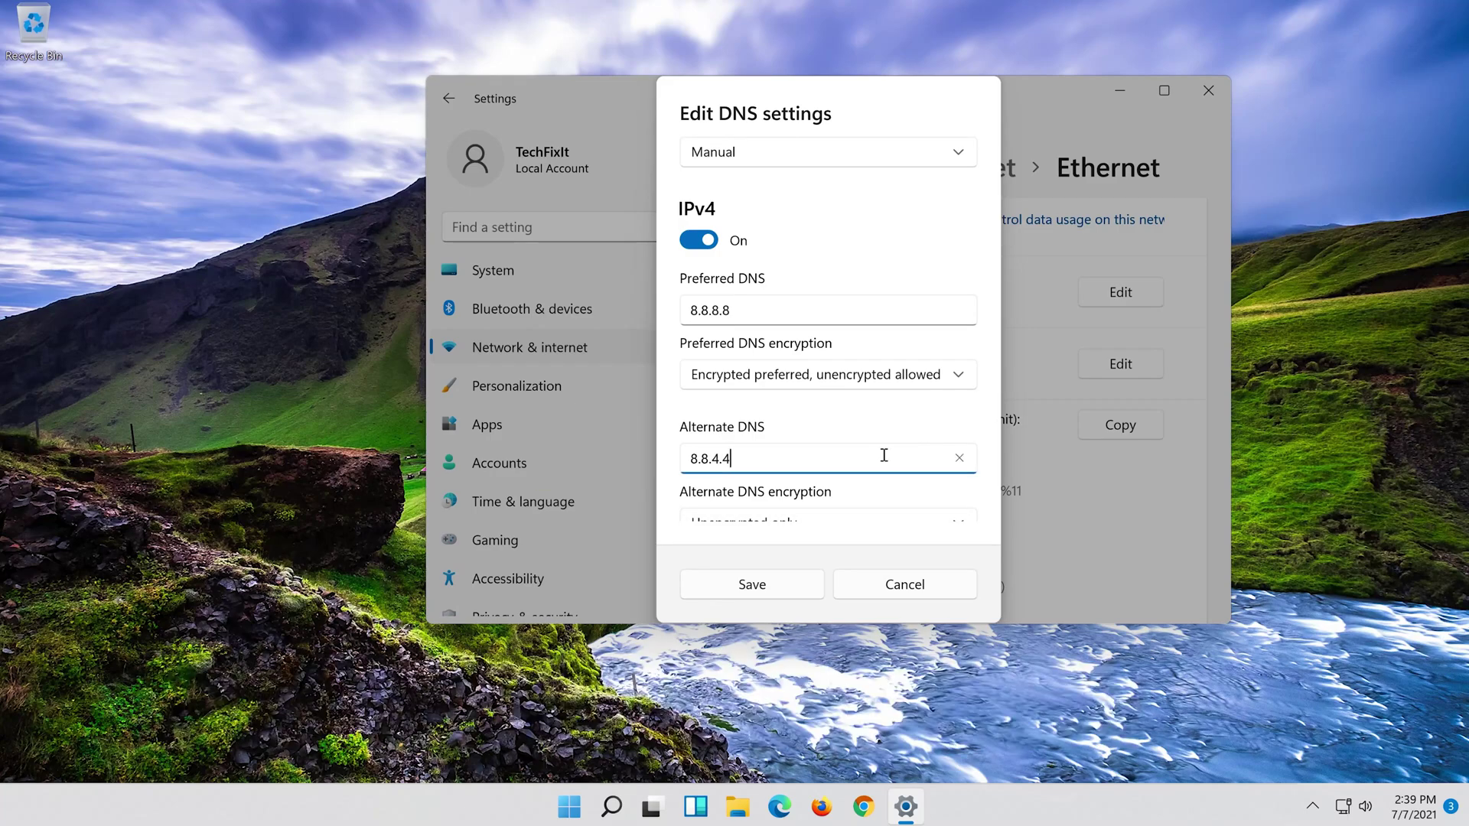
pyautogui.scroll(-2, 959, 419)
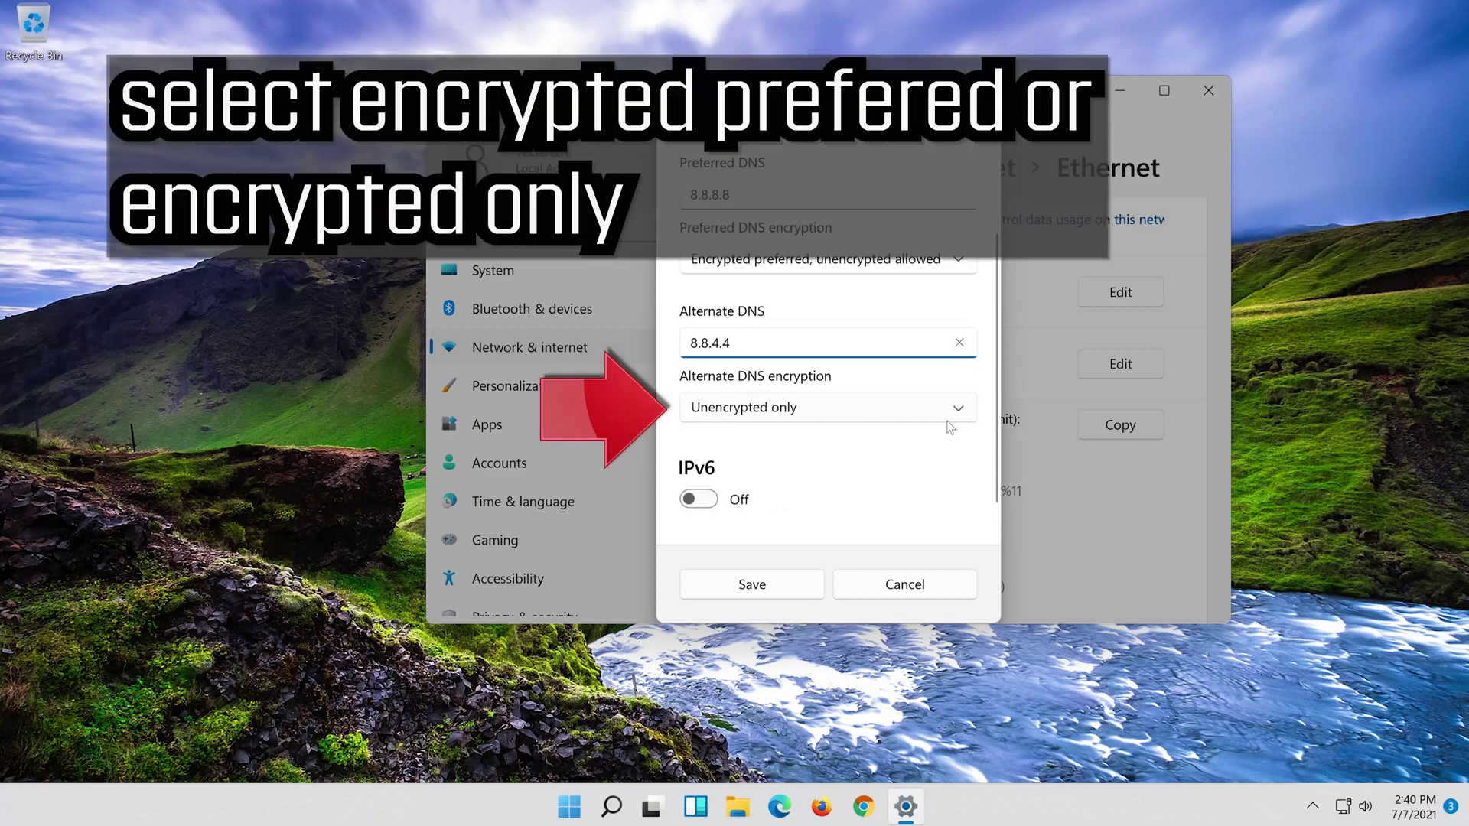
pyautogui.click(882, 410)
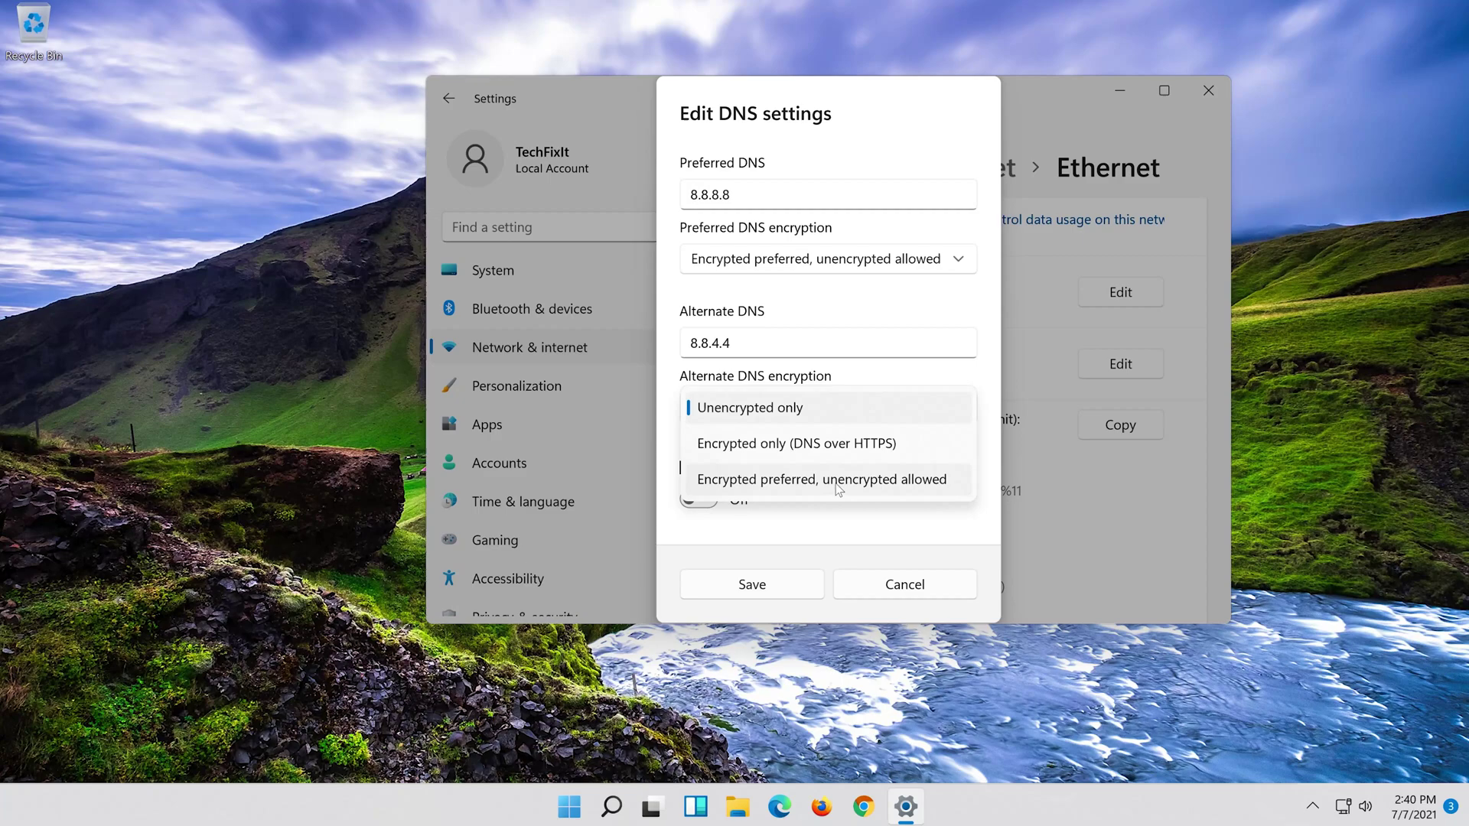
pyautogui.click(838, 480)
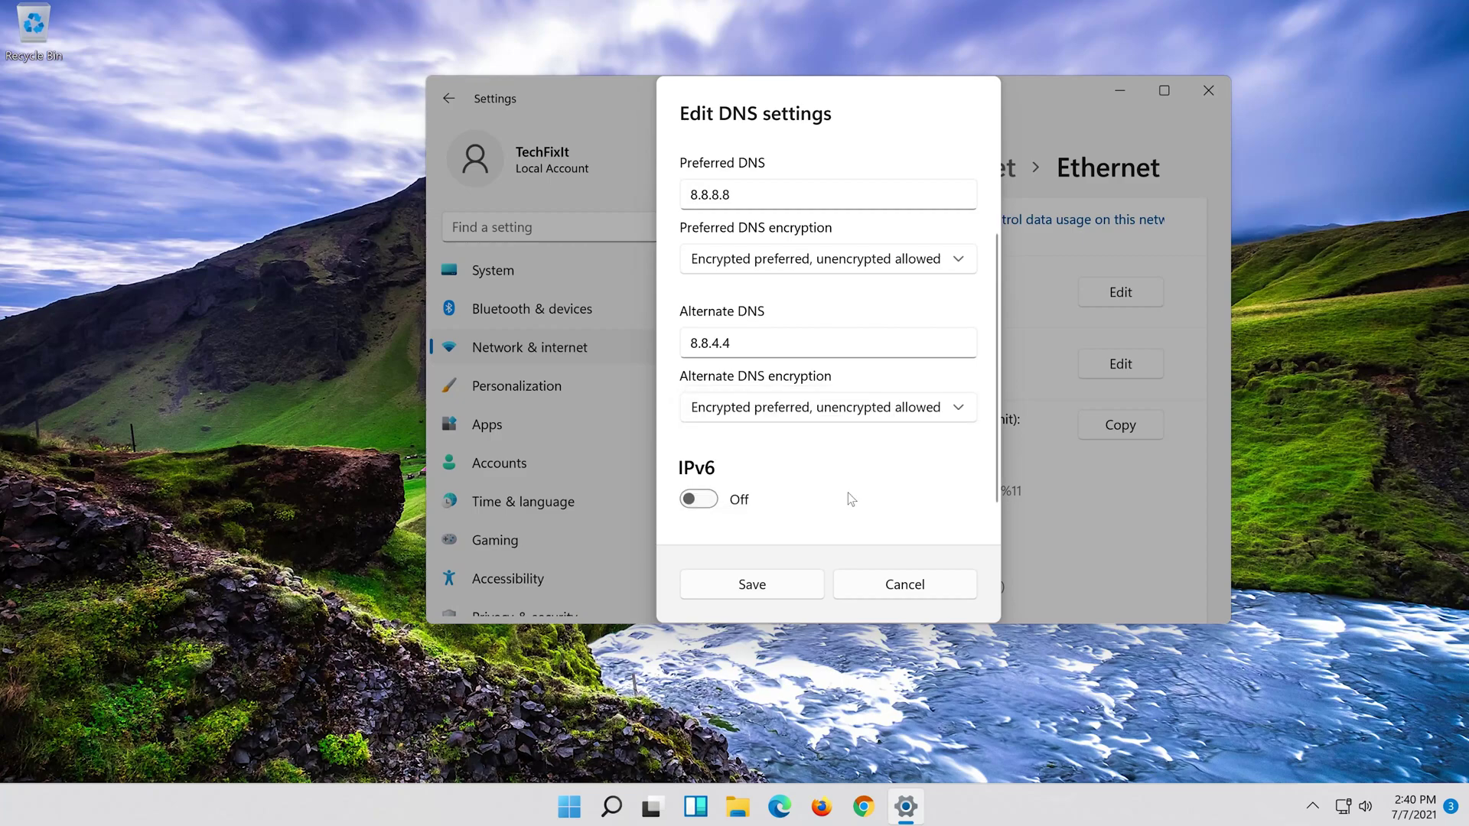
pyautogui.click(729, 589)
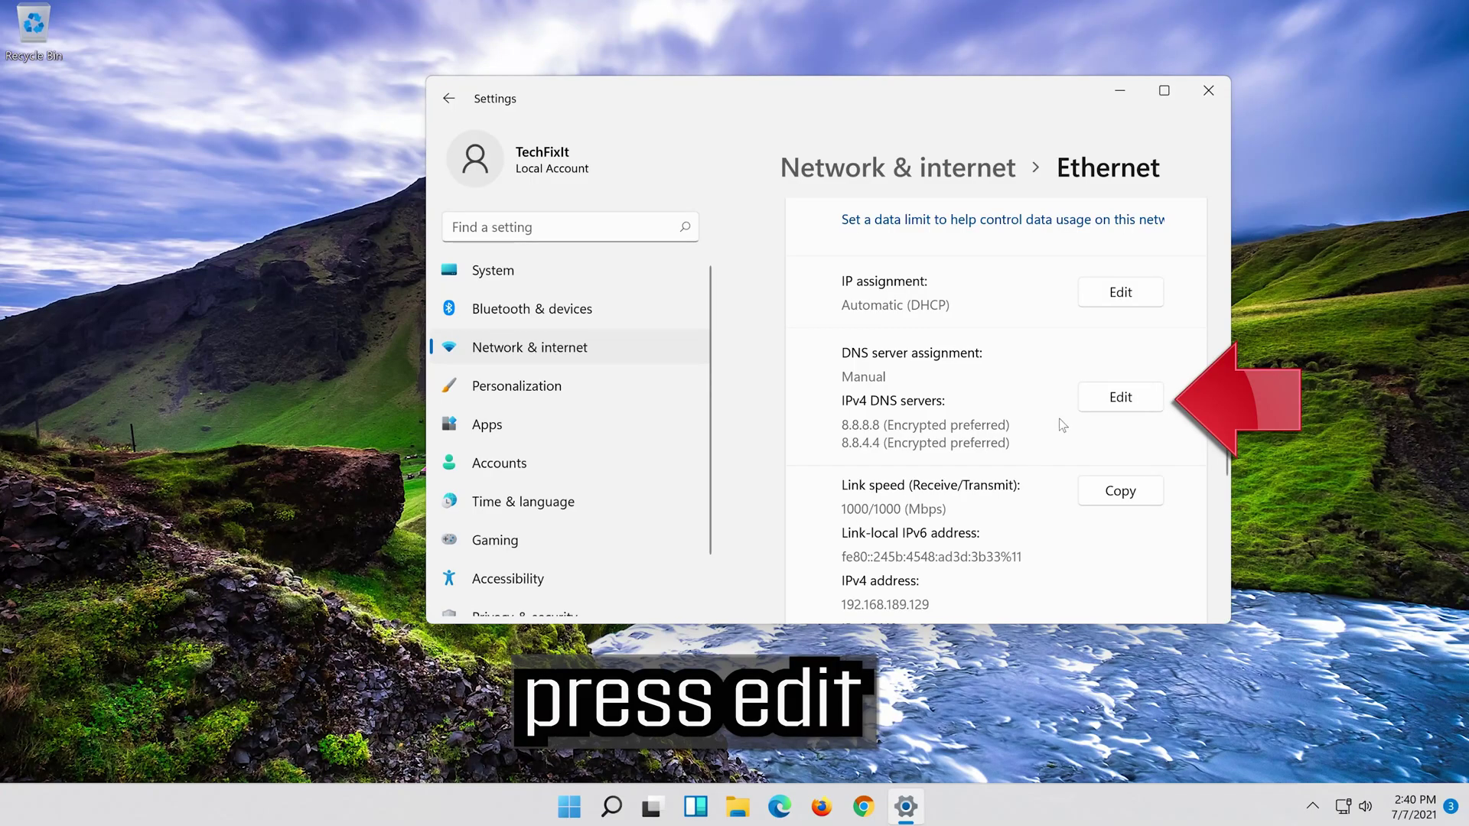
# Turn off manual IPv4 DNS and save the assignment as Automatic (DHCP).
pyautogui.click(1119, 399)
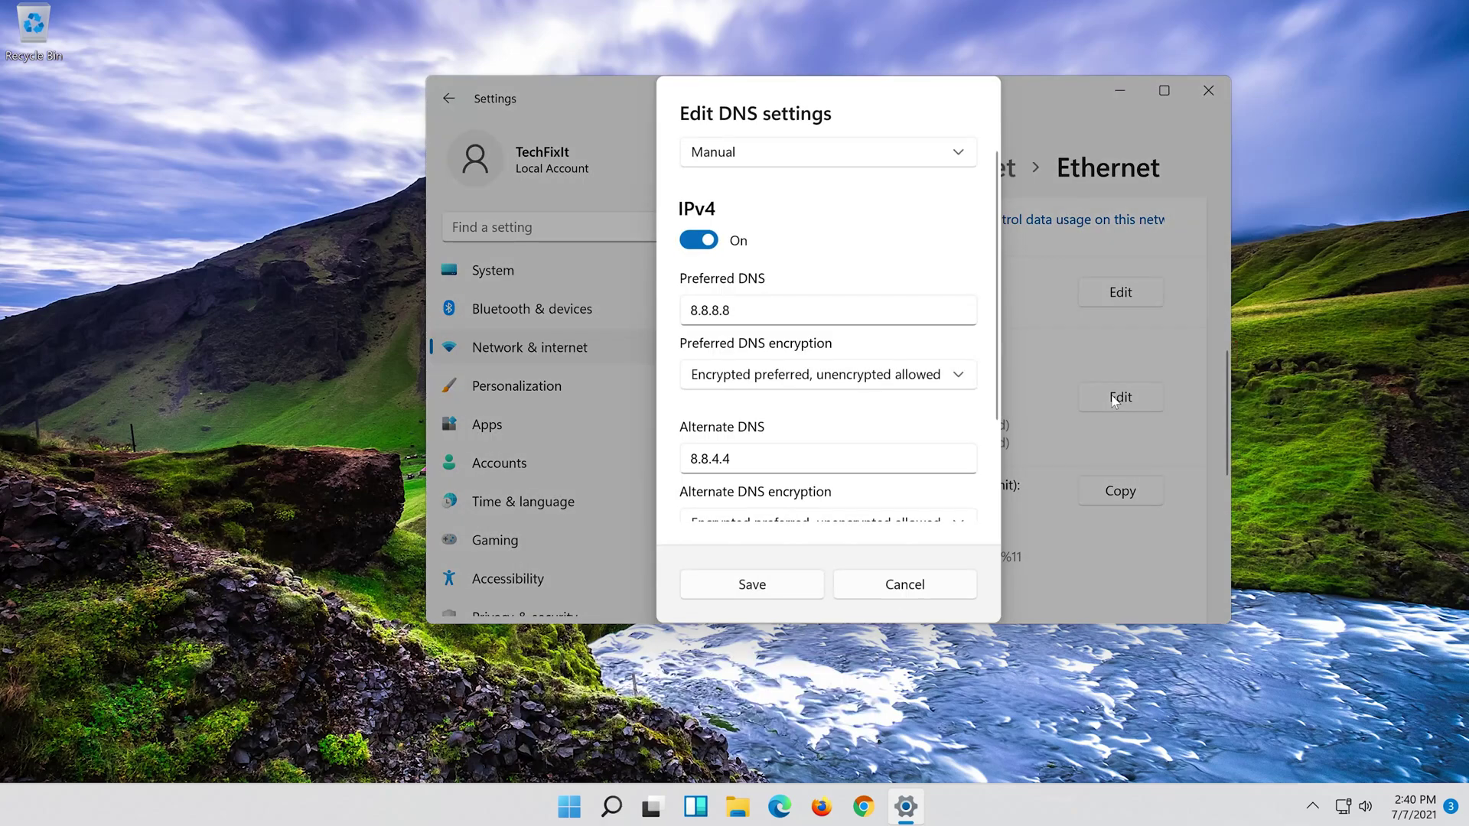
pyautogui.click(712, 242)
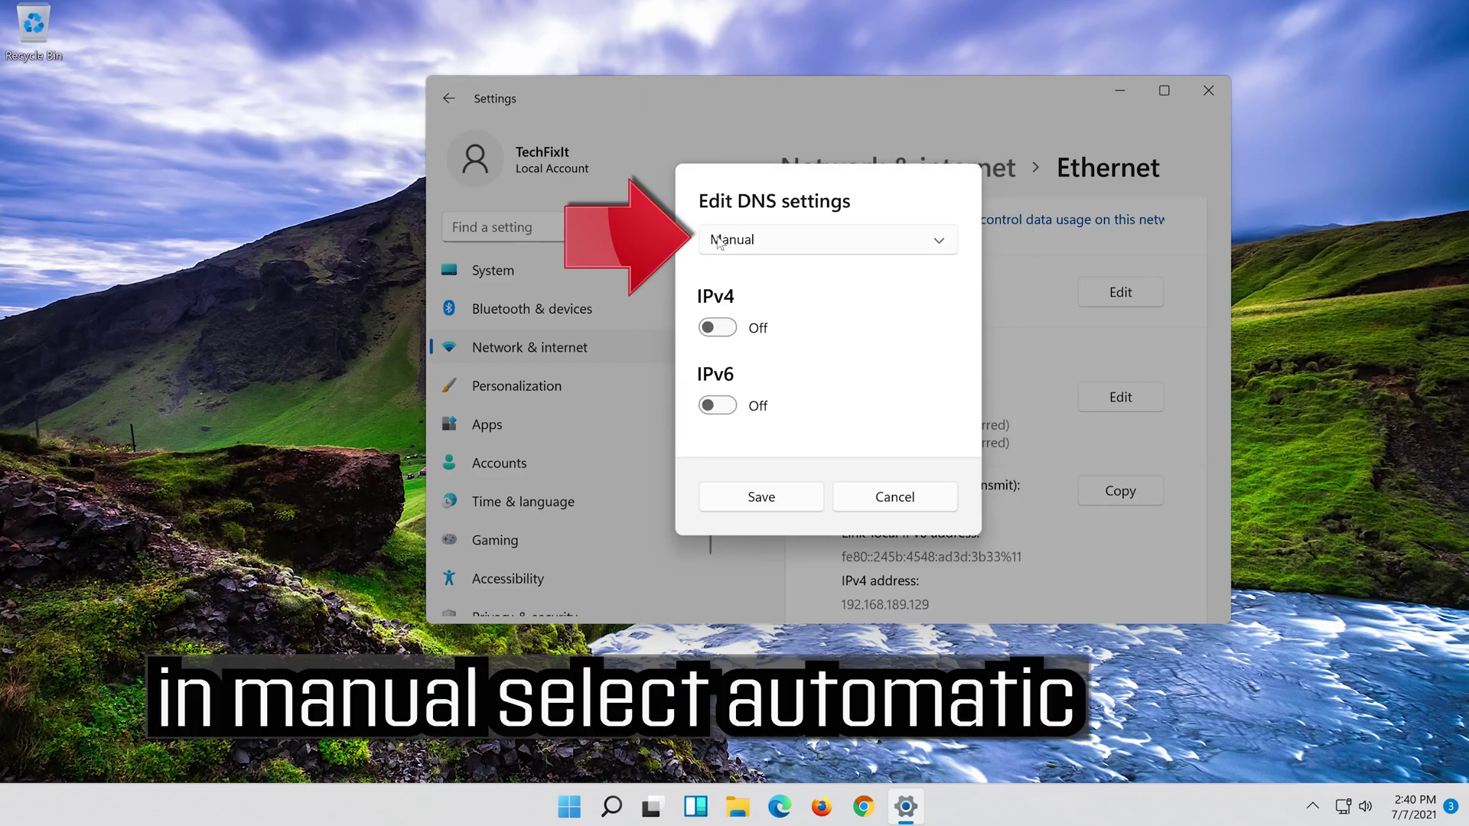
pyautogui.click(823, 240)
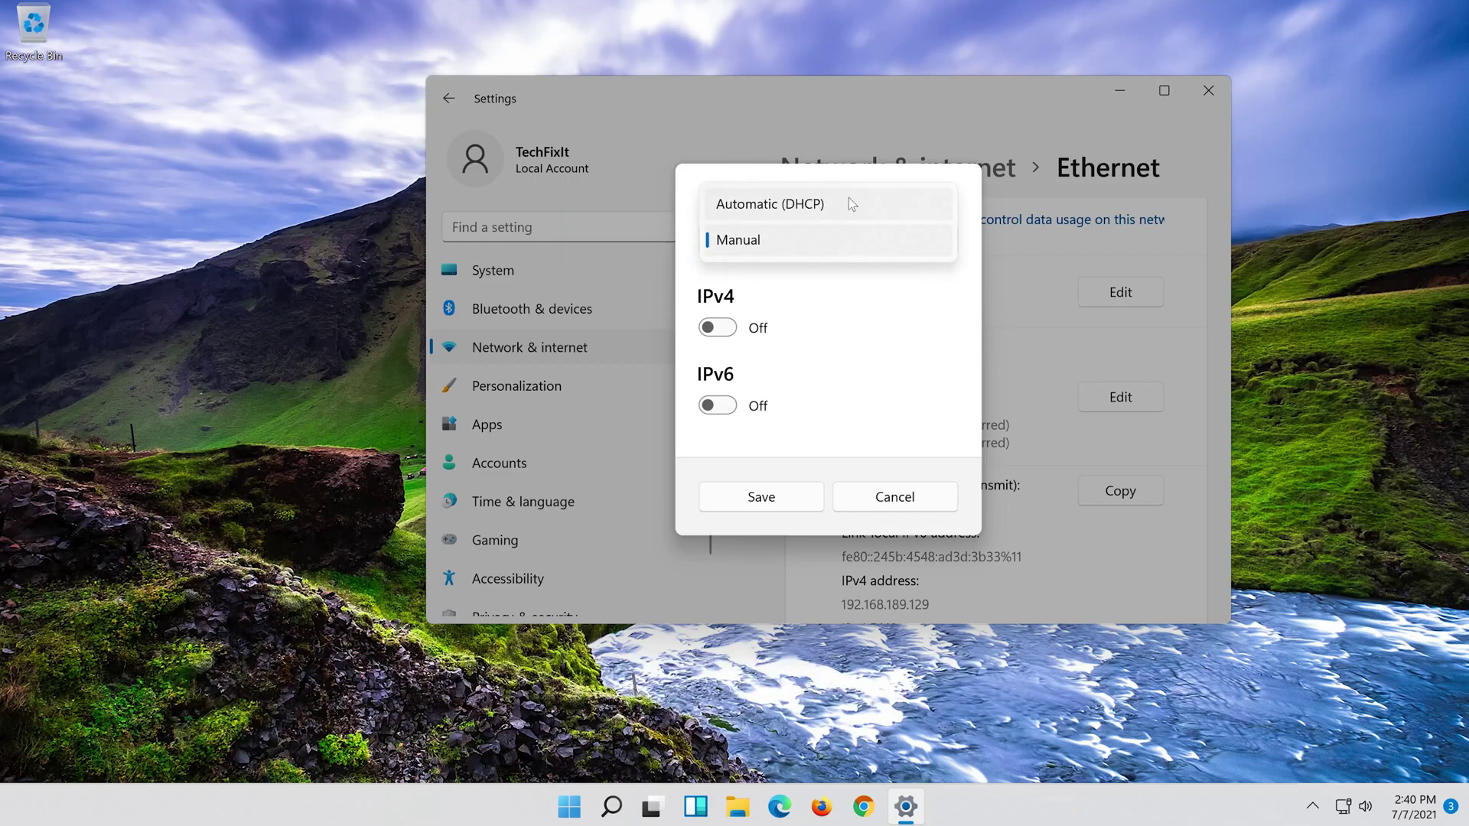
pyautogui.click(855, 202)
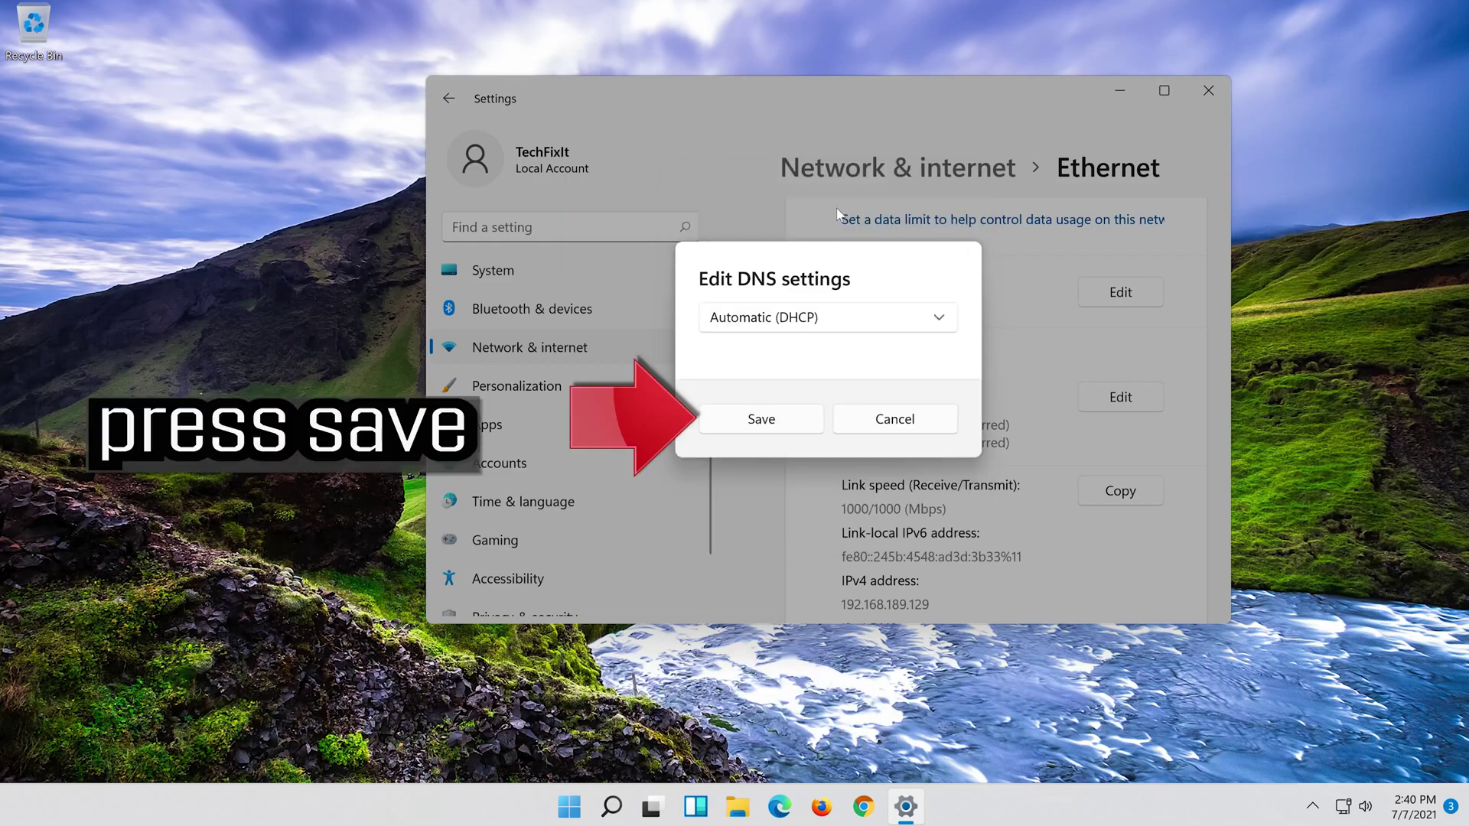
pyautogui.click(761, 420)
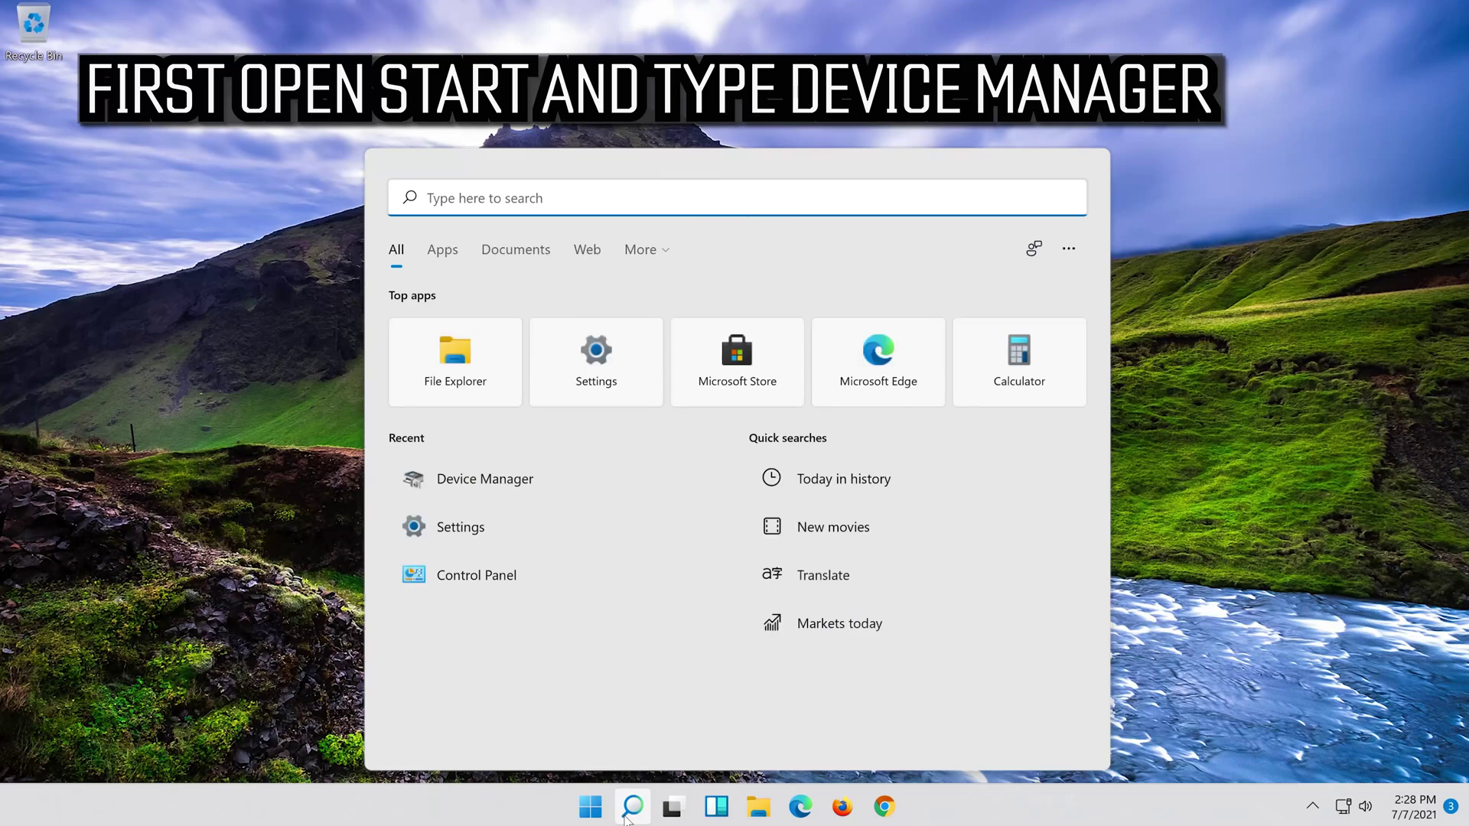
# Search for 'device manager' and open the Device Manager result.
pyautogui.write('device ')
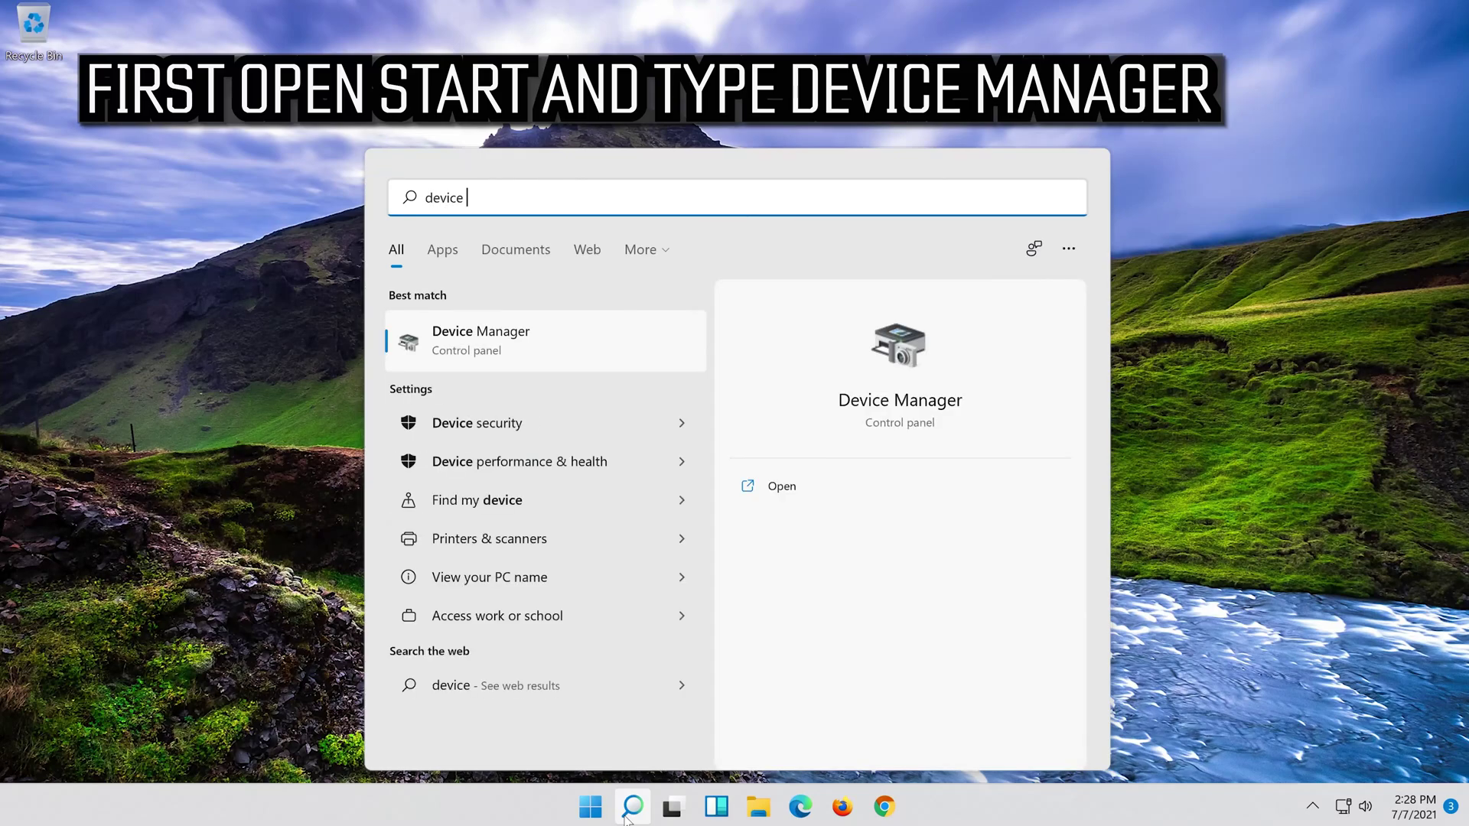
pyautogui.write('manager')
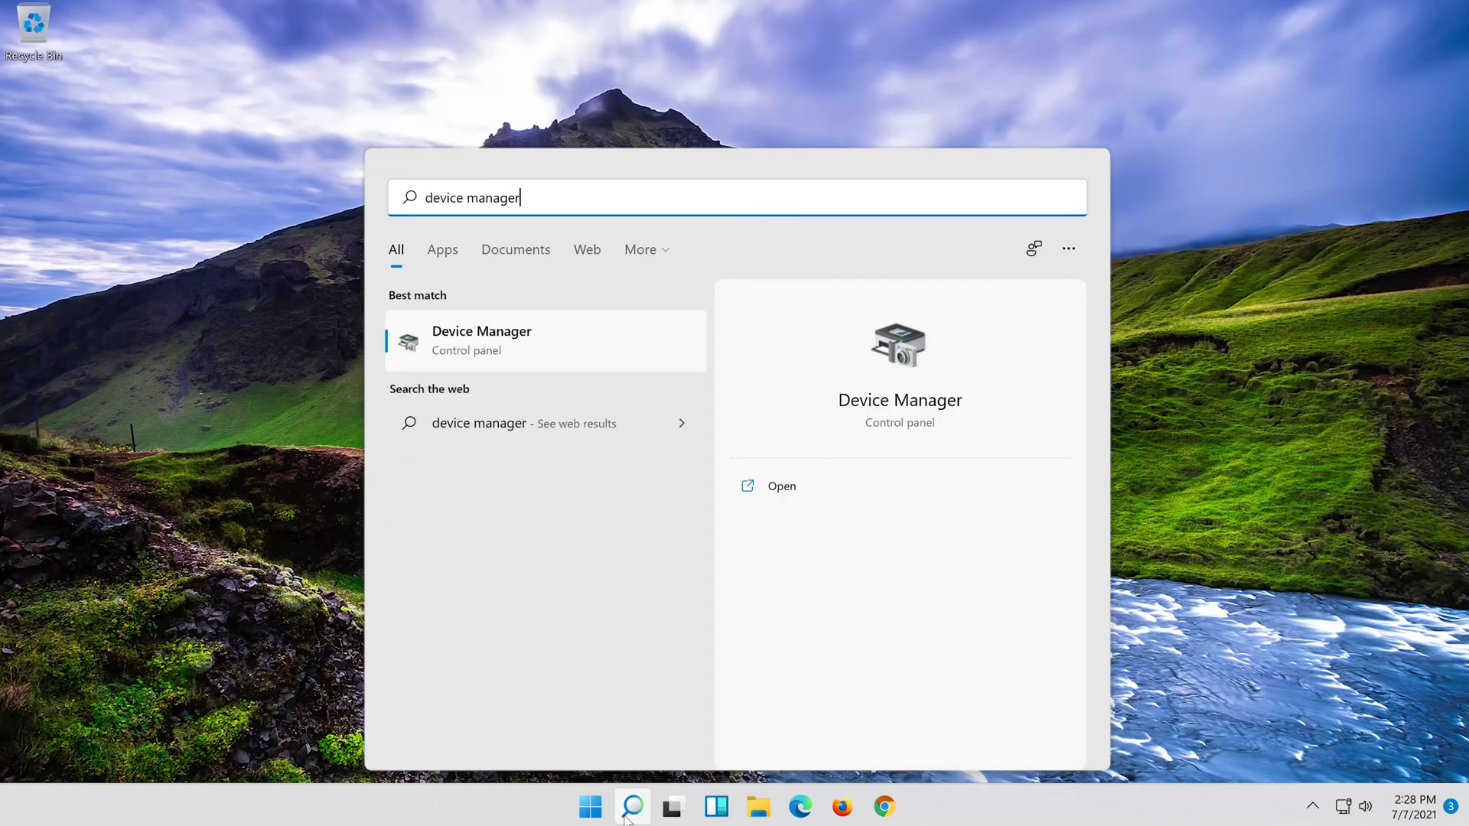
pyautogui.click(517, 347)
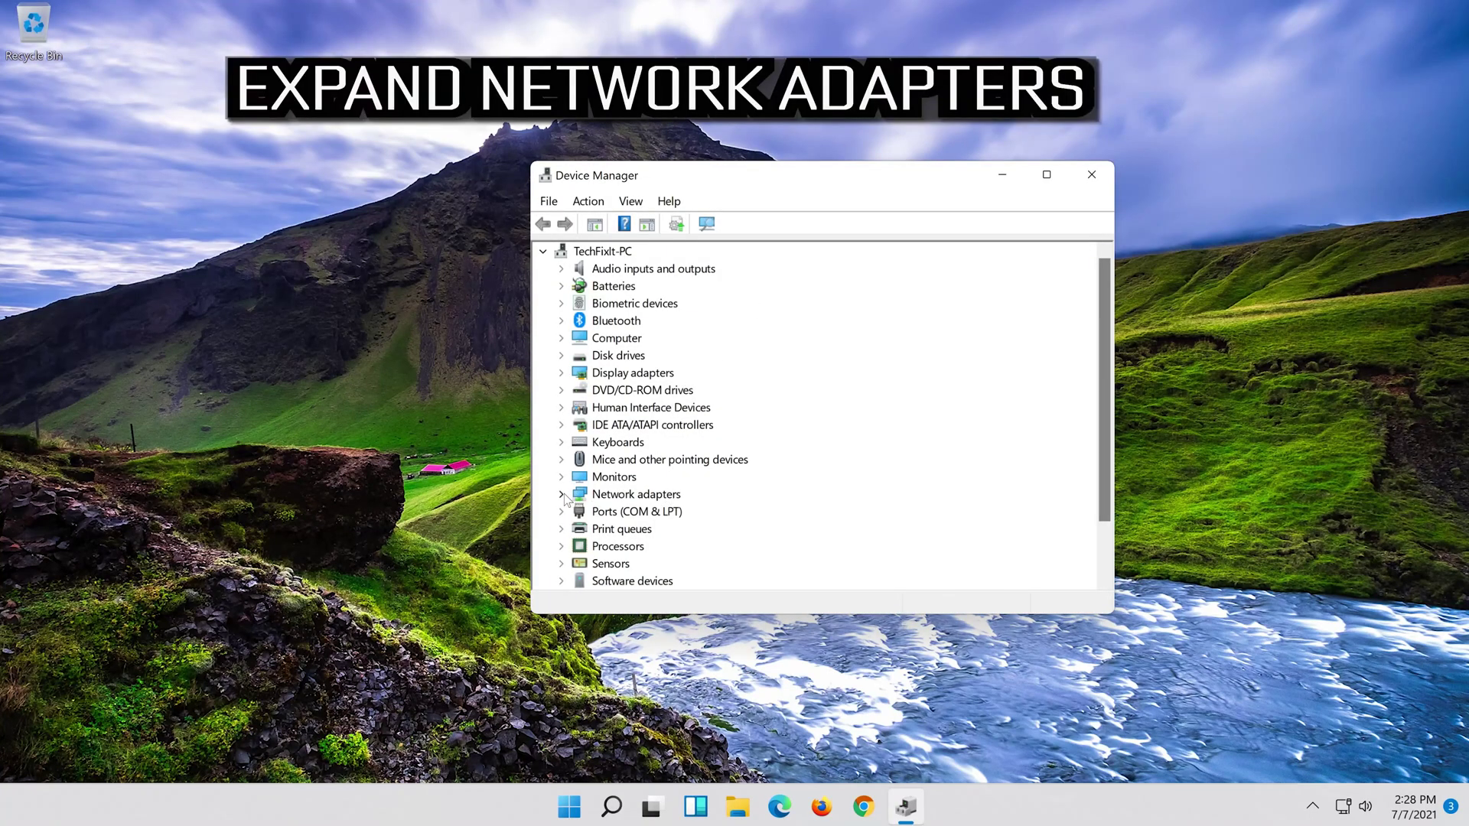
# Under Network adapters, open Properties for the Intel(R) 82574L Gigabit Network Connection.
pyautogui.click(561, 495)
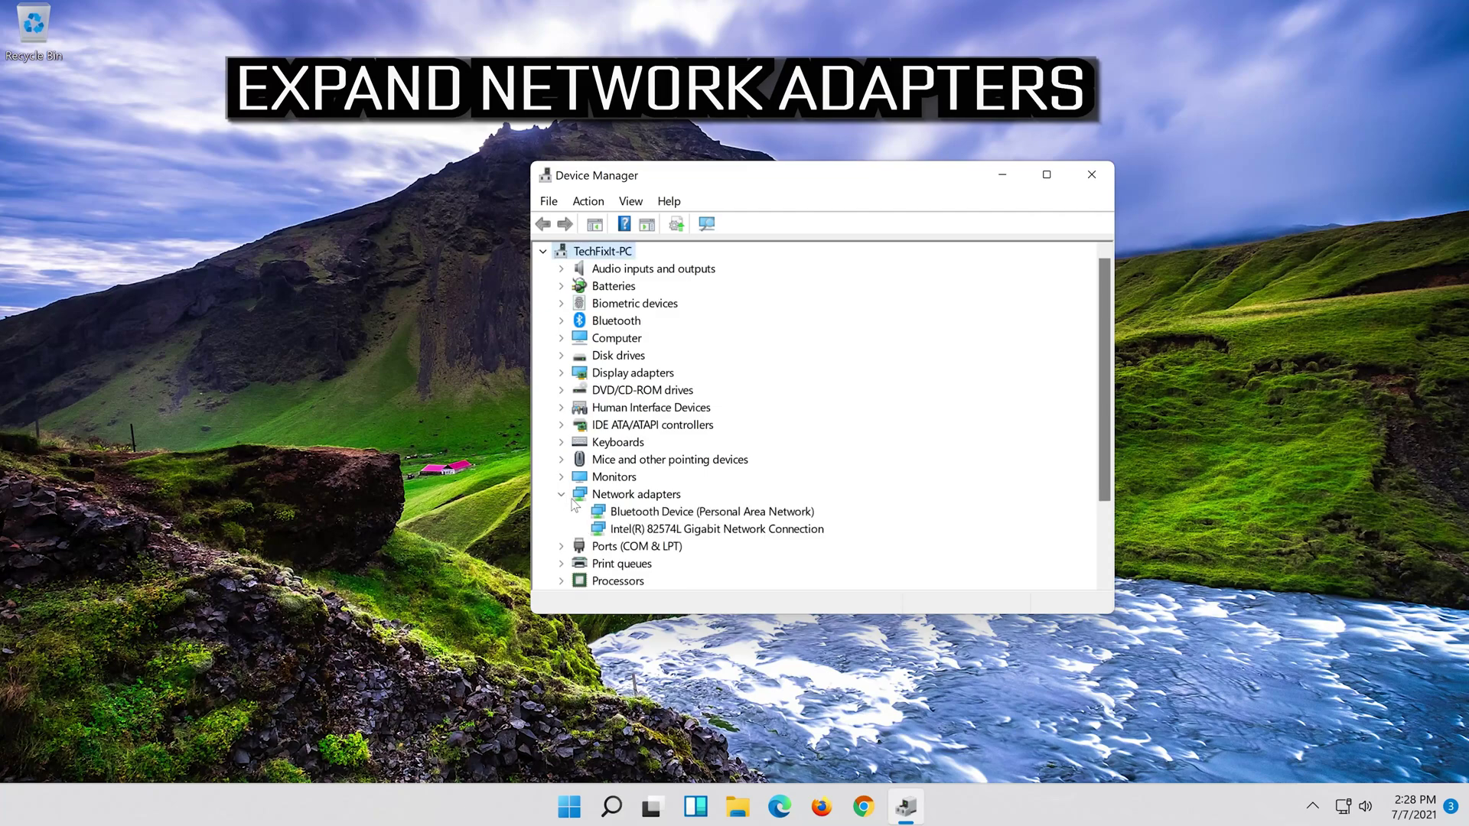
pyautogui.click(656, 531)
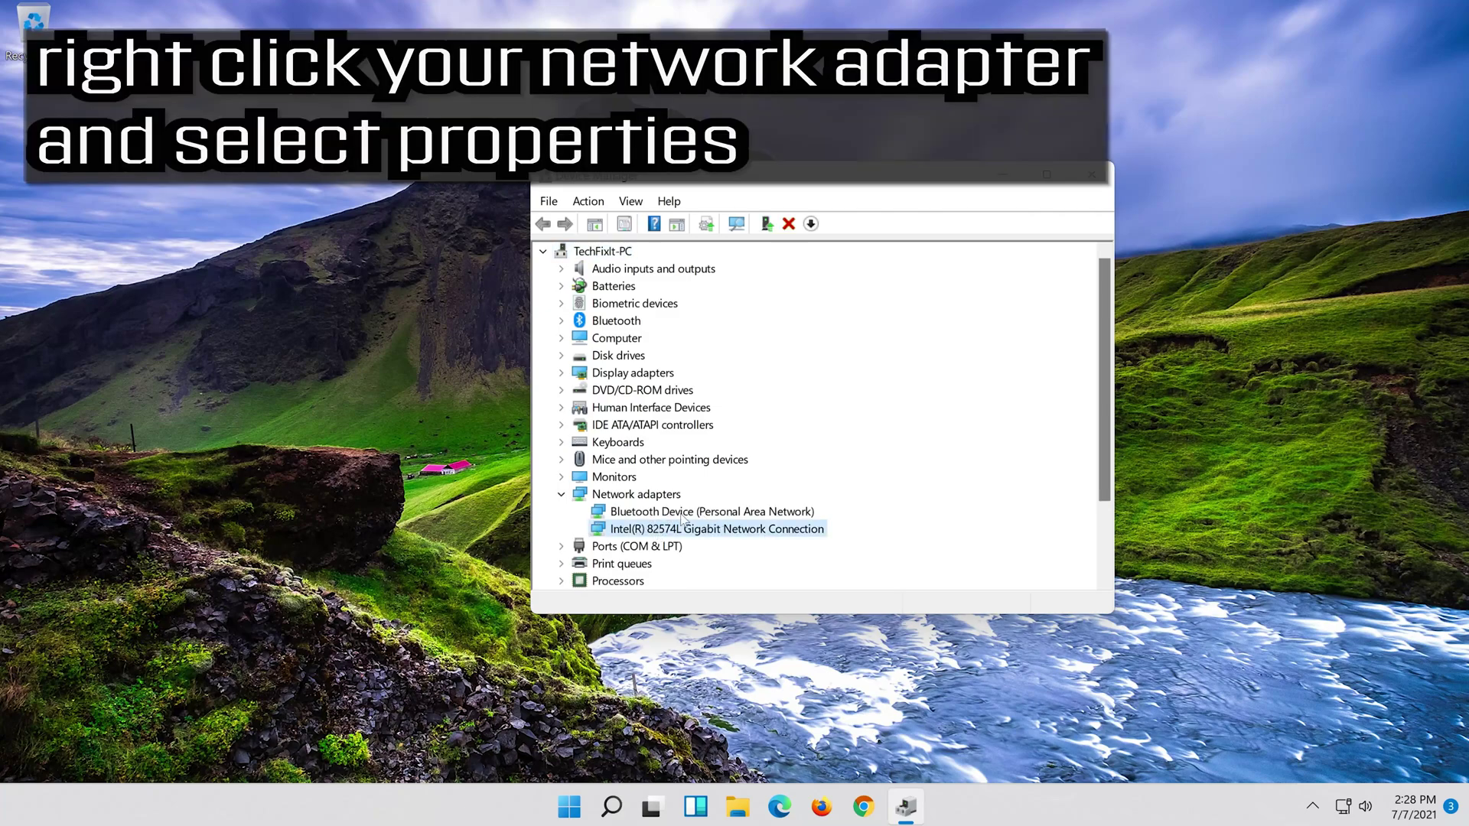
pyautogui.rightClick(721, 534)
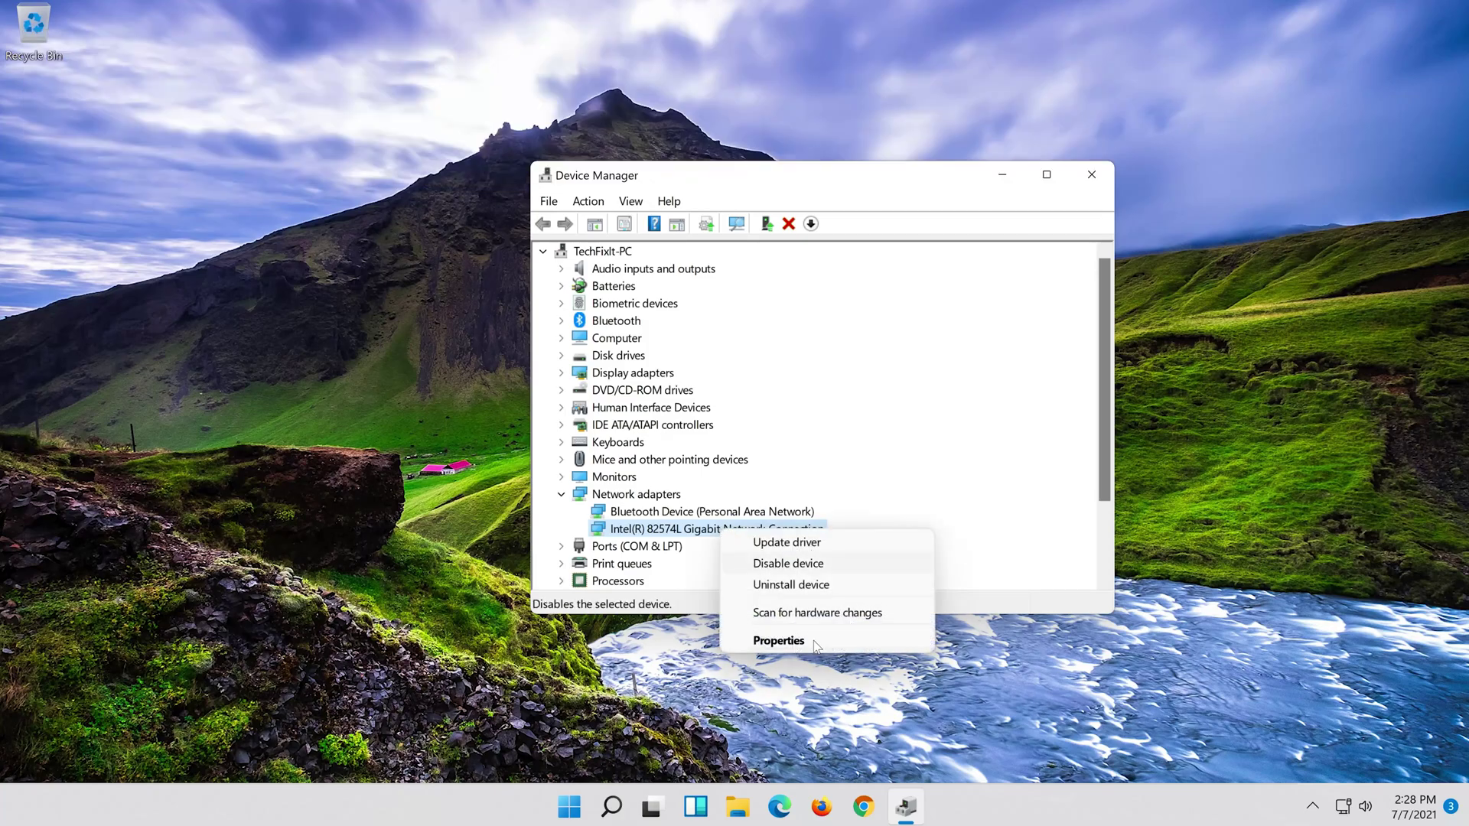
pyautogui.click(813, 647)
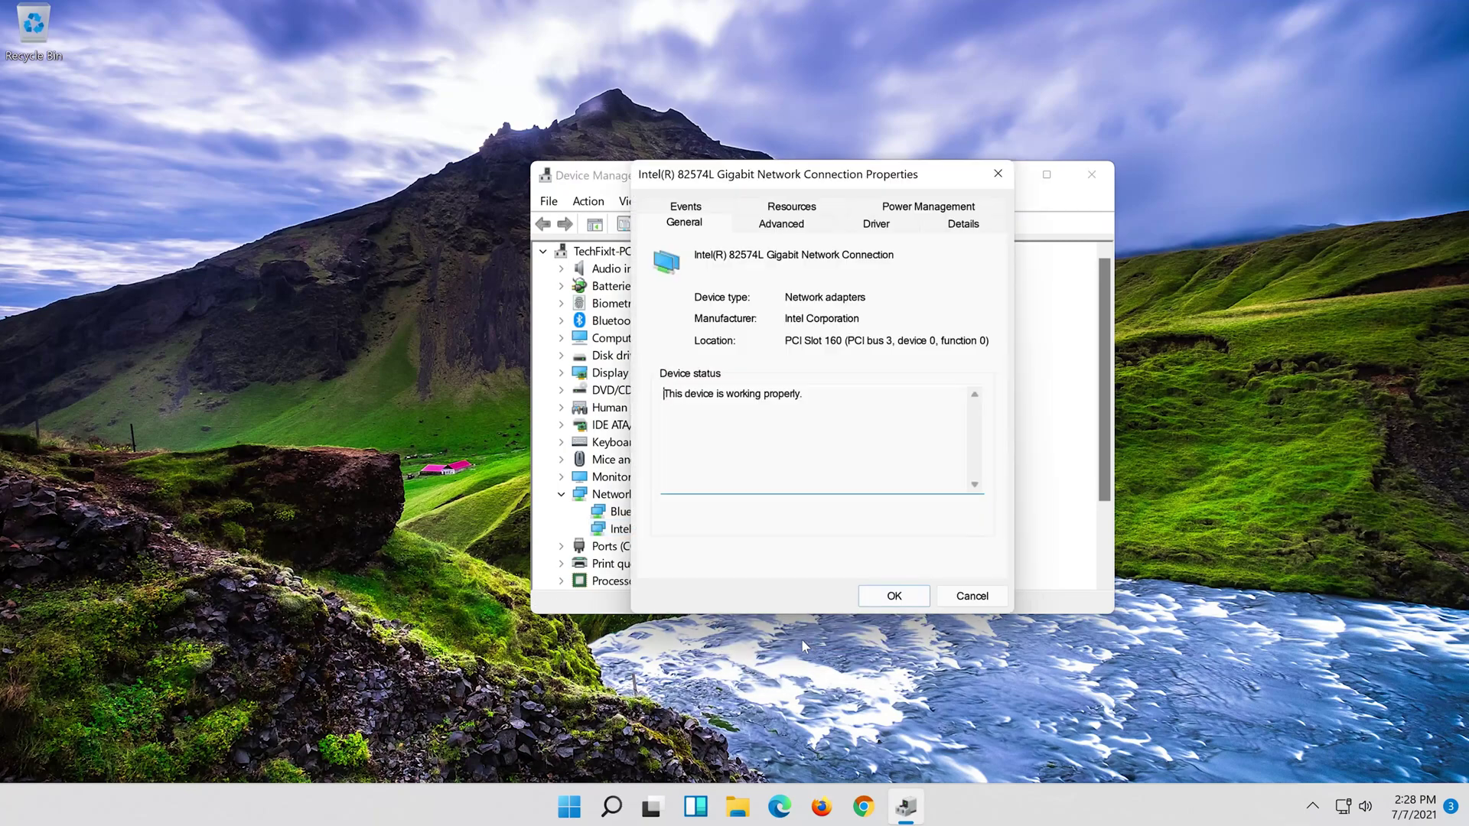
# Uninstall the Intel(R) 82574L adapter from the Driver tab and confirm.
pyautogui.click(875, 223)
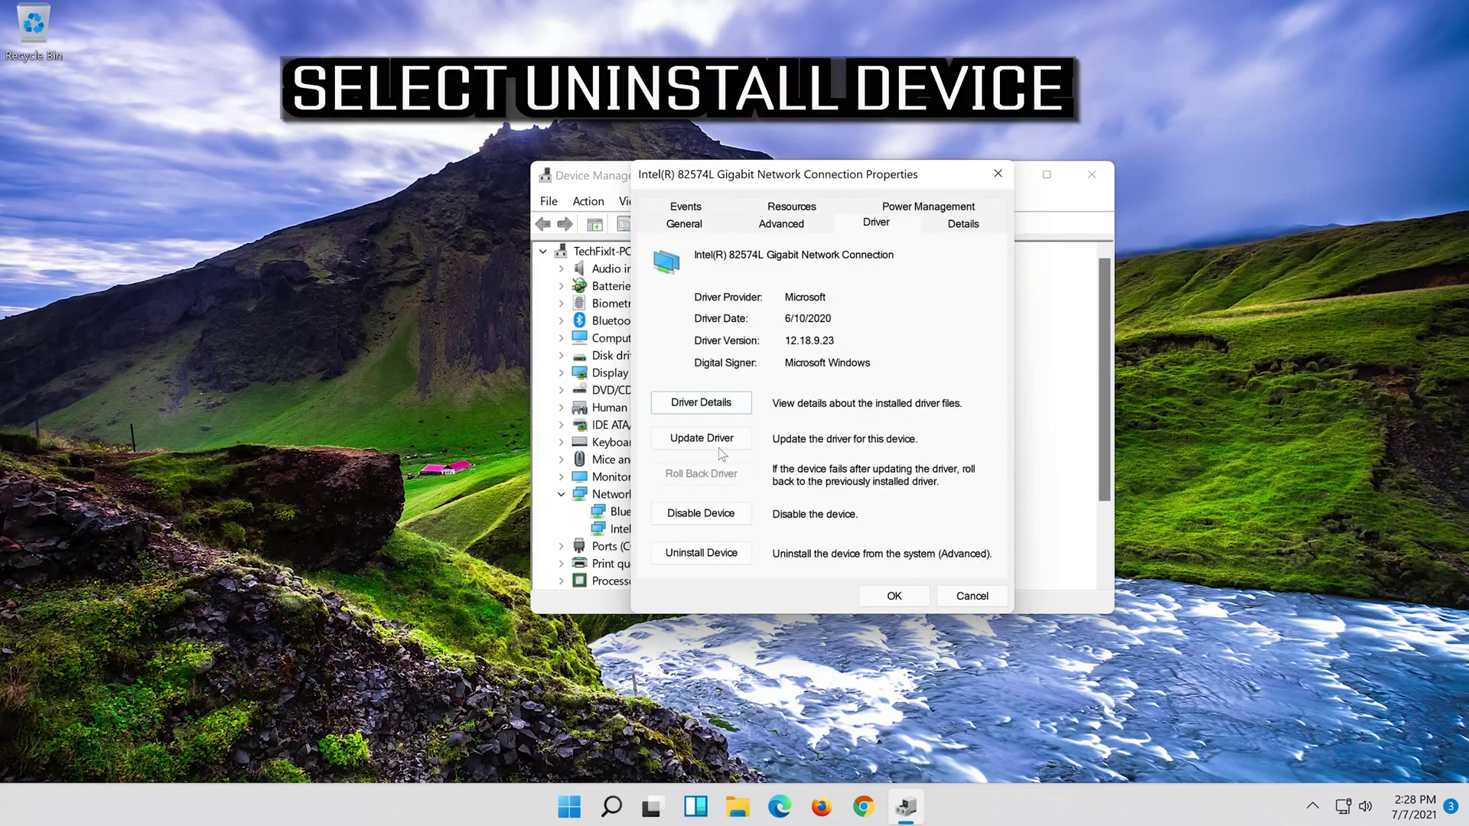
pyautogui.click(711, 558)
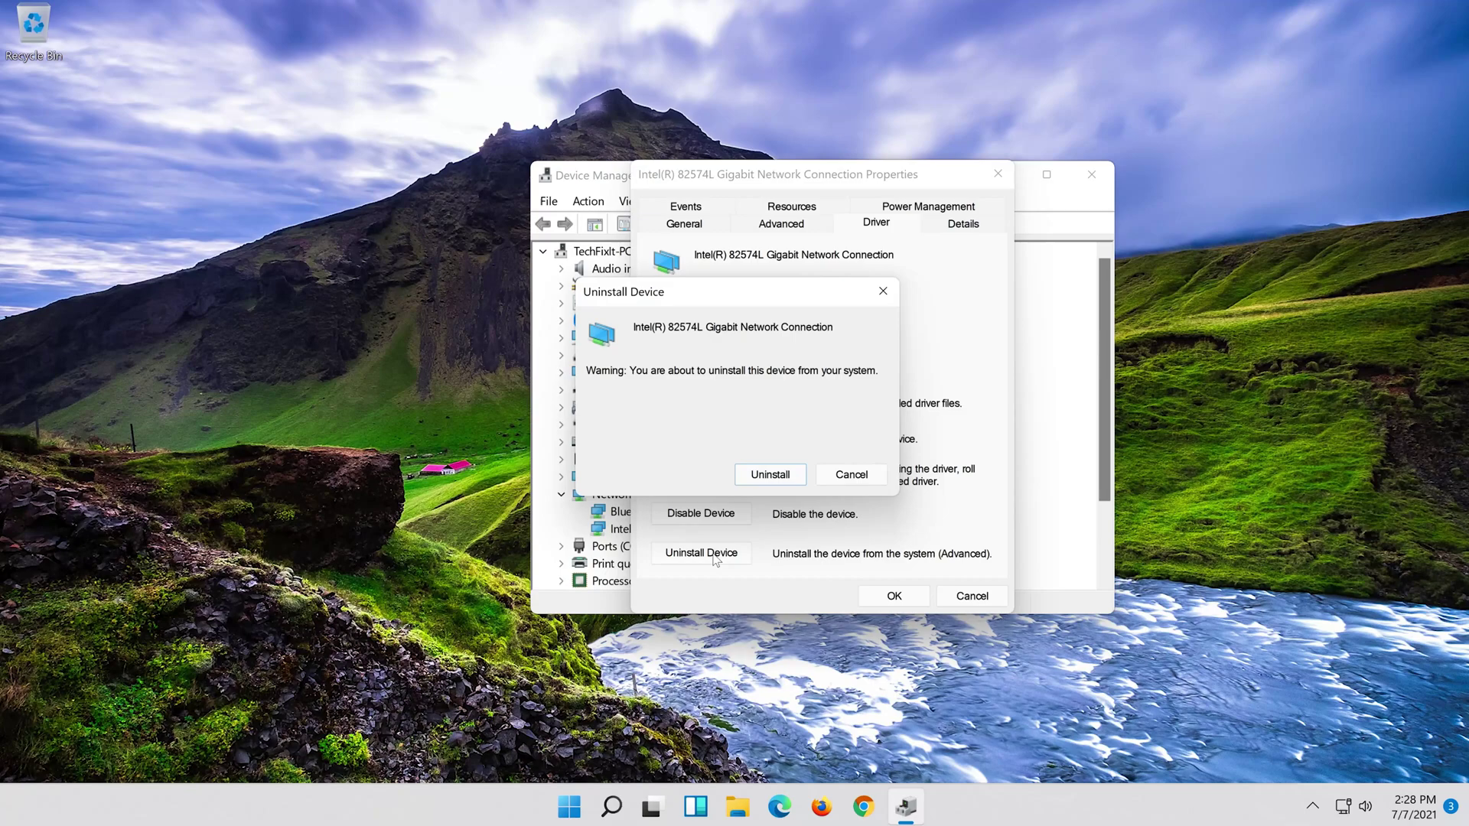
pyautogui.click(776, 477)
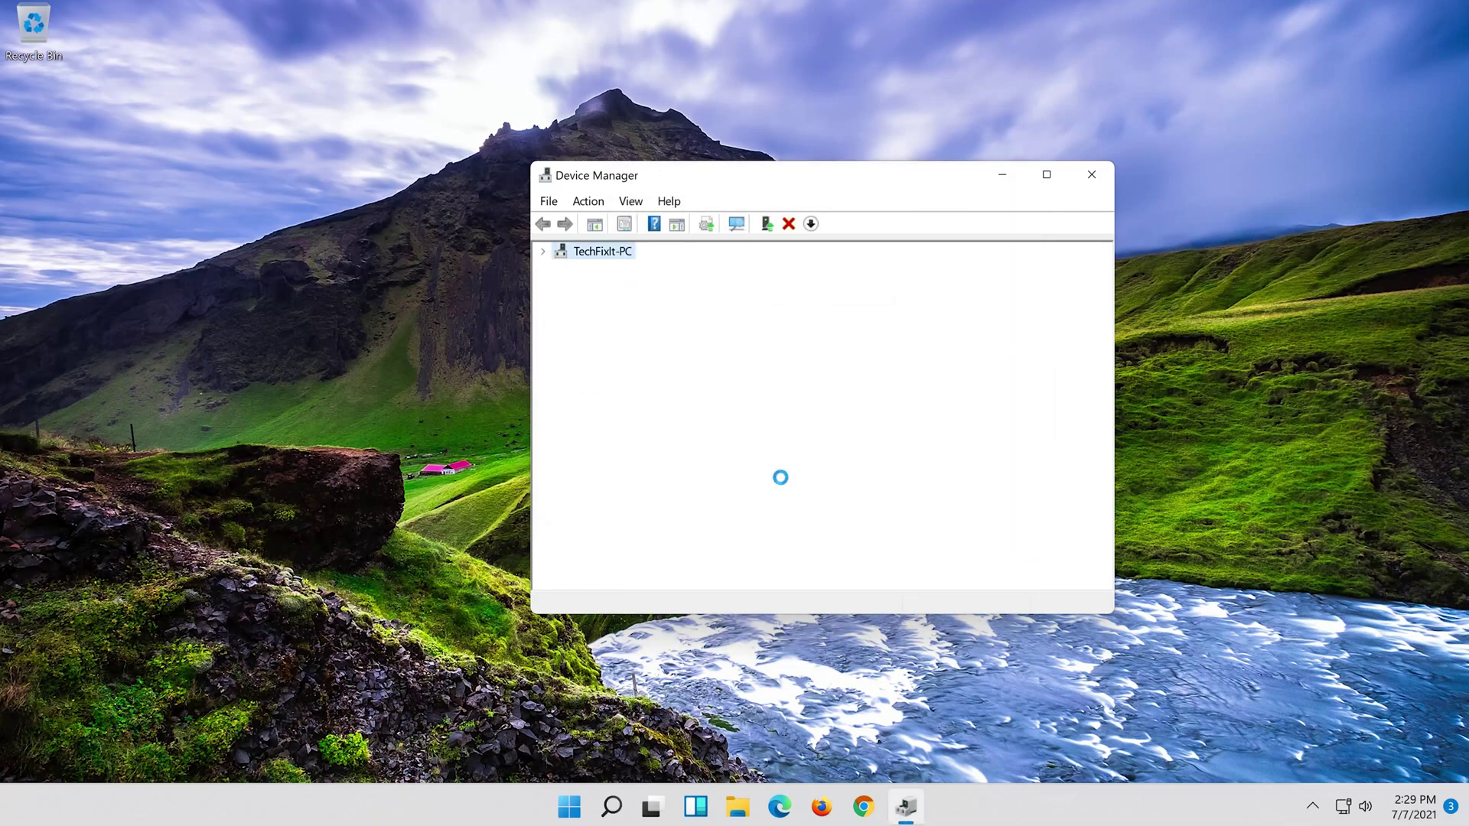